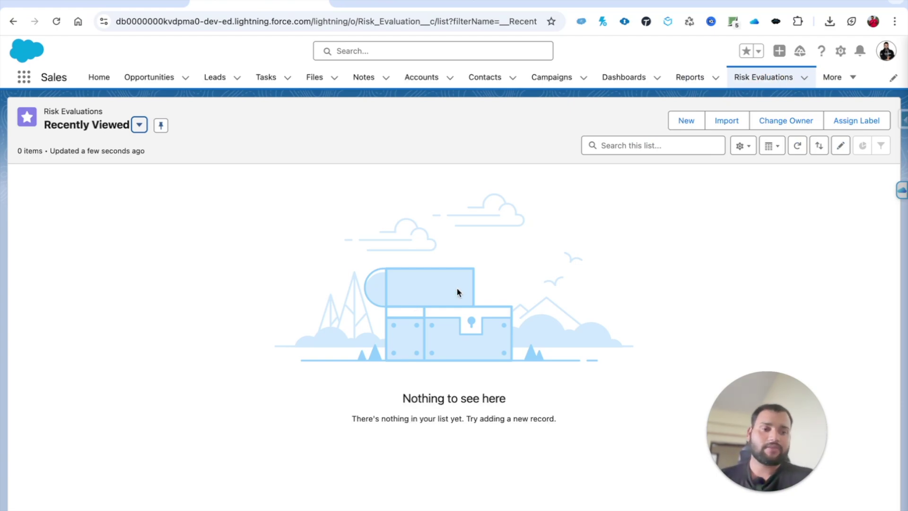
Find Email Templates through the App Launcher's 'email' search and open Welcome Email Template
{"action": "left_click", "coordinate": [158, 506]}
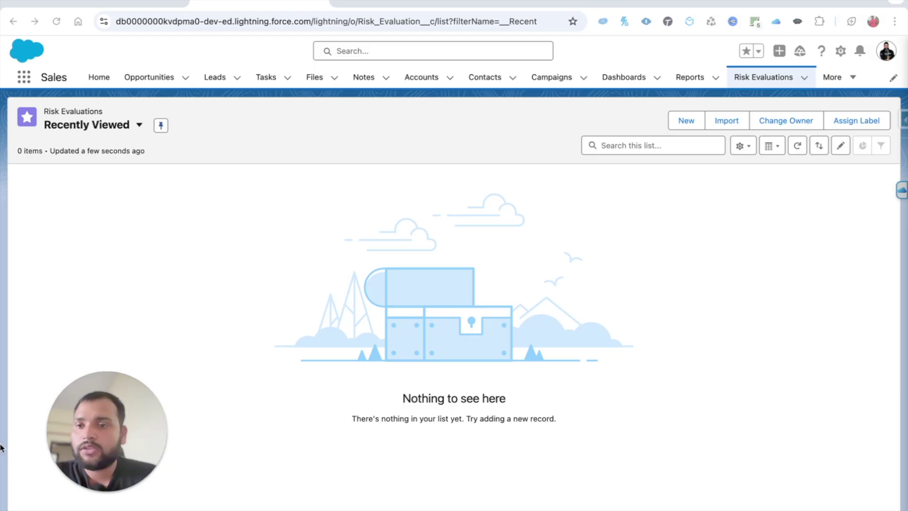
{"action": "left_click", "coordinate": [24, 77]}
{"action": "type", "text": "email"}
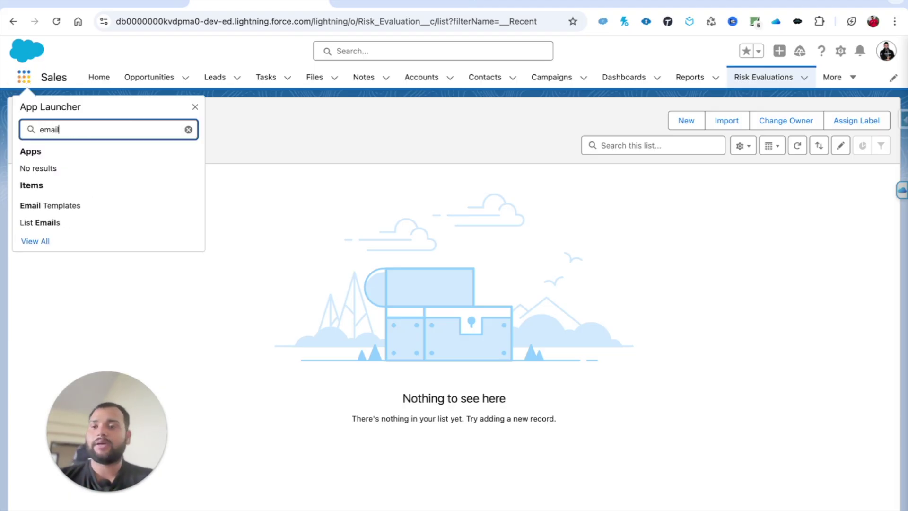
{"action": "left_click", "coordinate": [46, 209]}
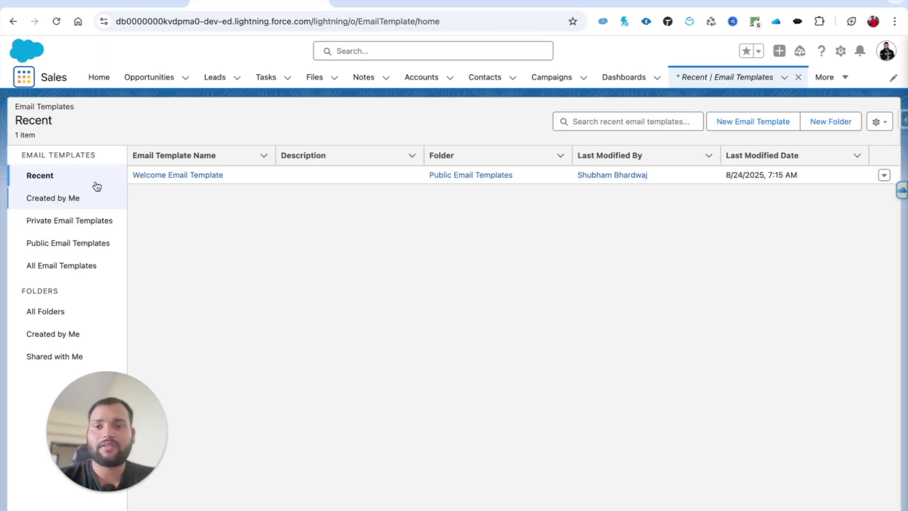
{"action": "left_click", "coordinate": [160, 179]}
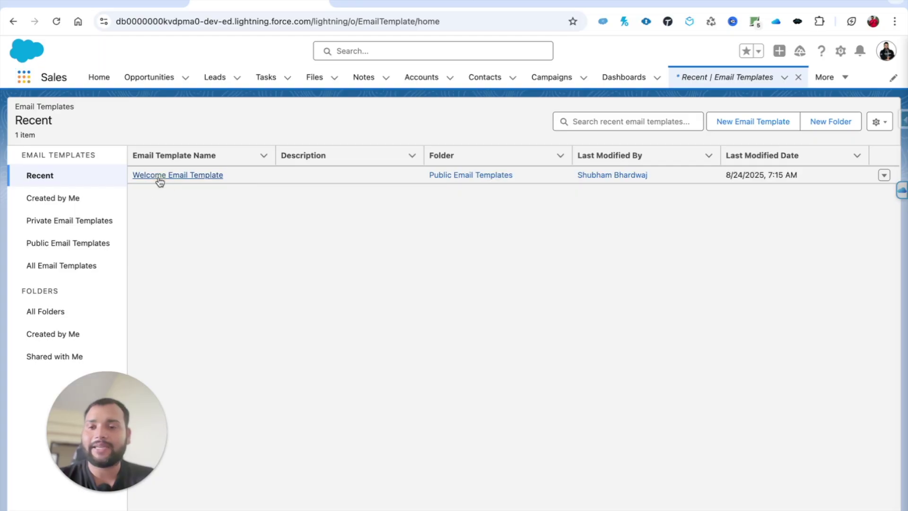
Review the template's subject, highlighting its {{{Recipient.FirstName}}} merge field, then return to Setup
{"action": "left_click_drag", "start_coordinate": [120, 455], "coordinate": [750, 459]}
{"action": "scroll", "coordinate": [379, 456], "scroll_direction": "down", "scroll_amount": 3}
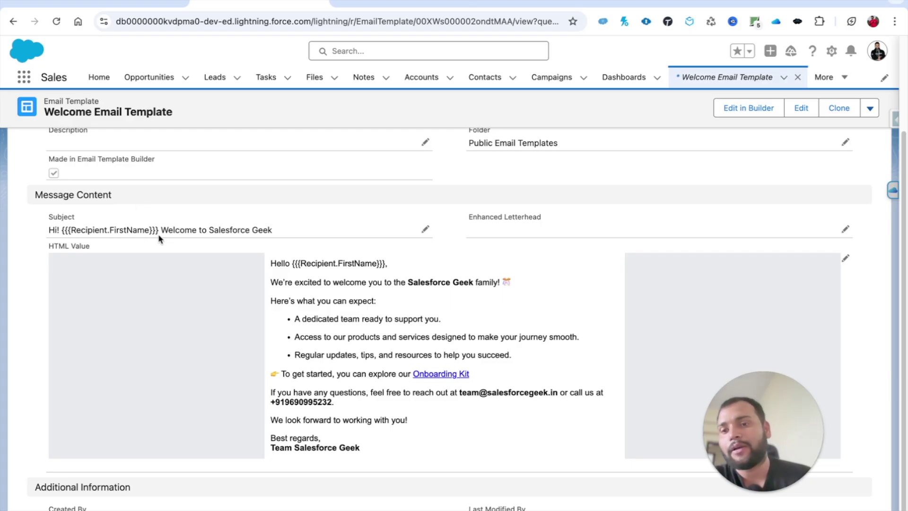
{"action": "left_click_drag", "start_coordinate": [278, 229], "coordinate": [160, 228]}
{"action": "left_click", "coordinate": [71, 228]}
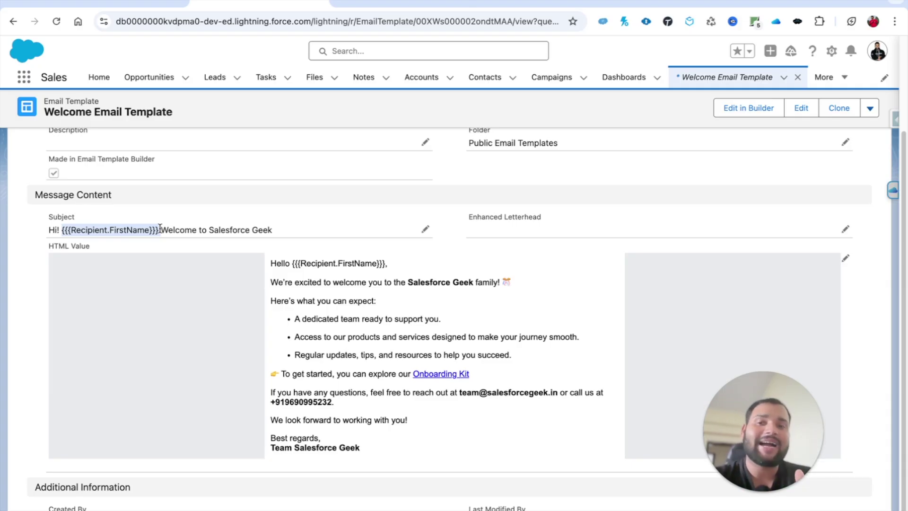
{"action": "left_click", "coordinate": [160, 227]}
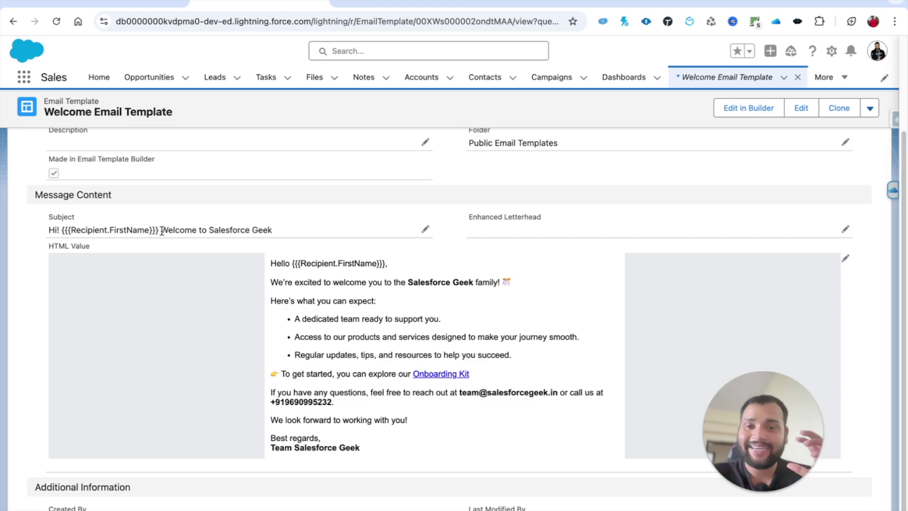
{"action": "left_click", "coordinate": [362, 3]}
Create a new Record-Triggered Flow from Setup's Create > Flow menu
{"action": "left_click", "coordinate": [875, 119]}
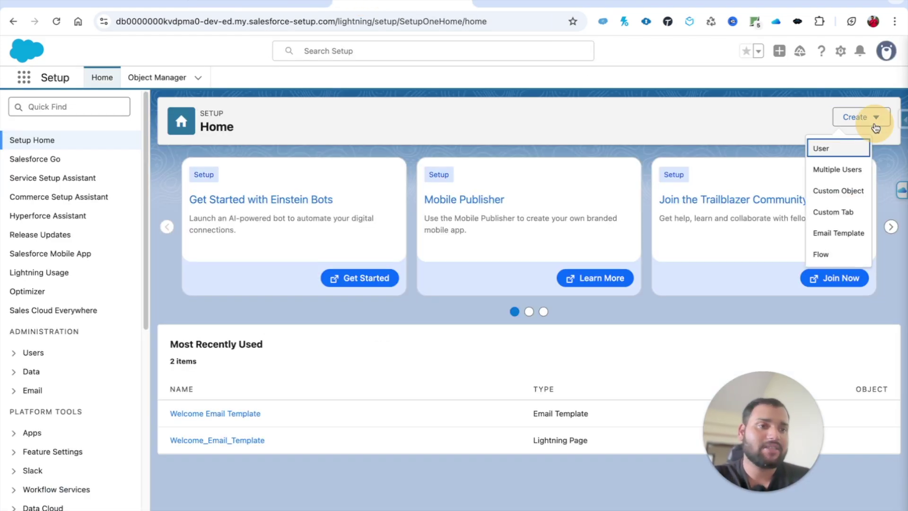
{"action": "left_click", "coordinate": [837, 254]}
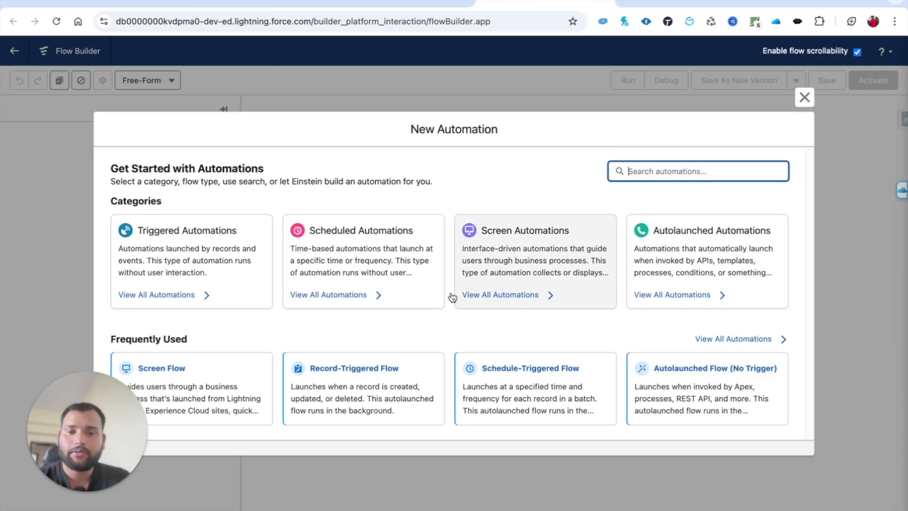
{"action": "left_click", "coordinate": [365, 372]}
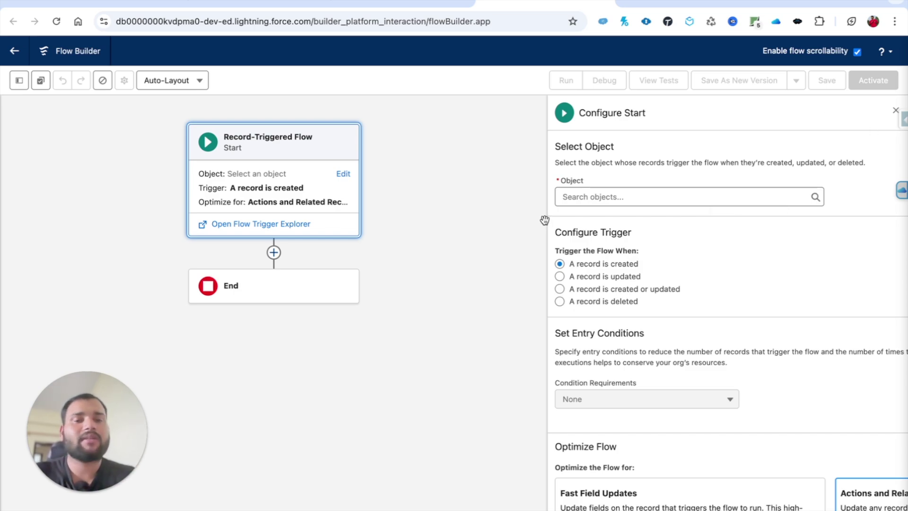
Trigger the flow on Contact and require All Conditions Are Met
{"action": "left_click", "coordinate": [611, 197]}
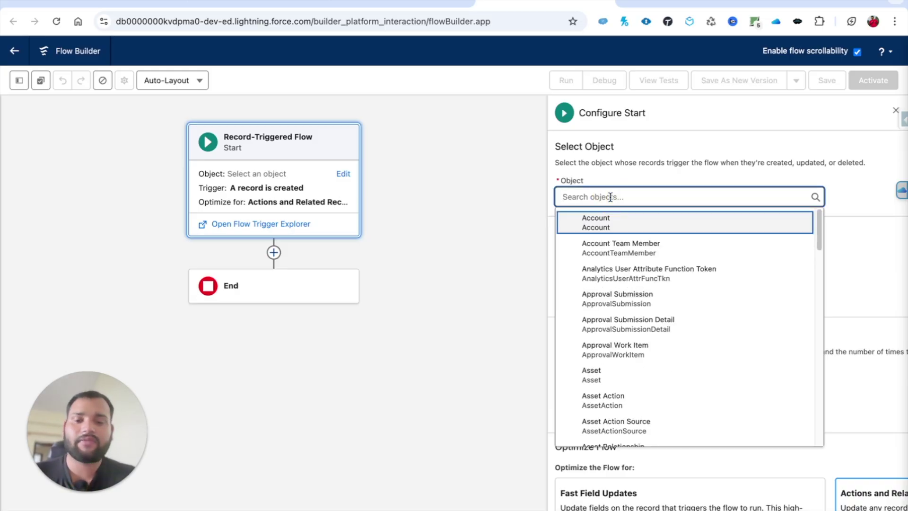
{"action": "type", "text": "contac"}
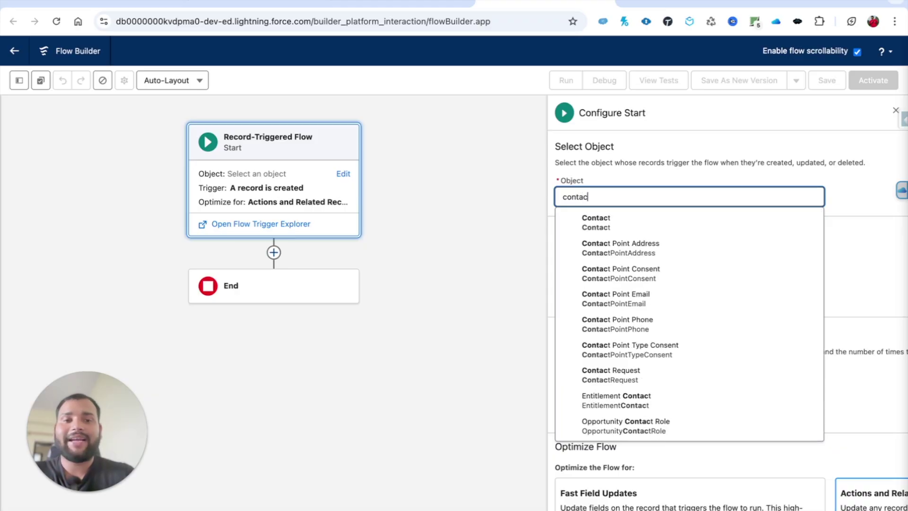
{"action": "left_click", "coordinate": [613, 224]}
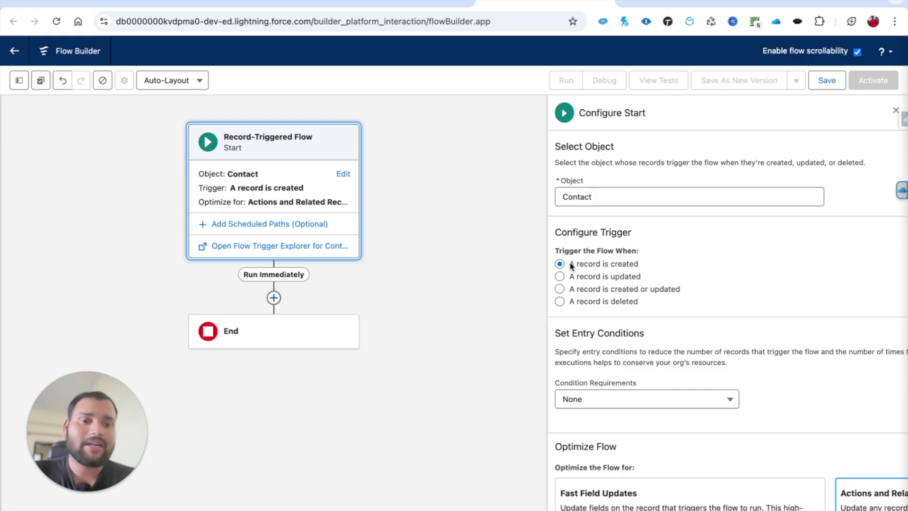
{"action": "left_click", "coordinate": [599, 400]}
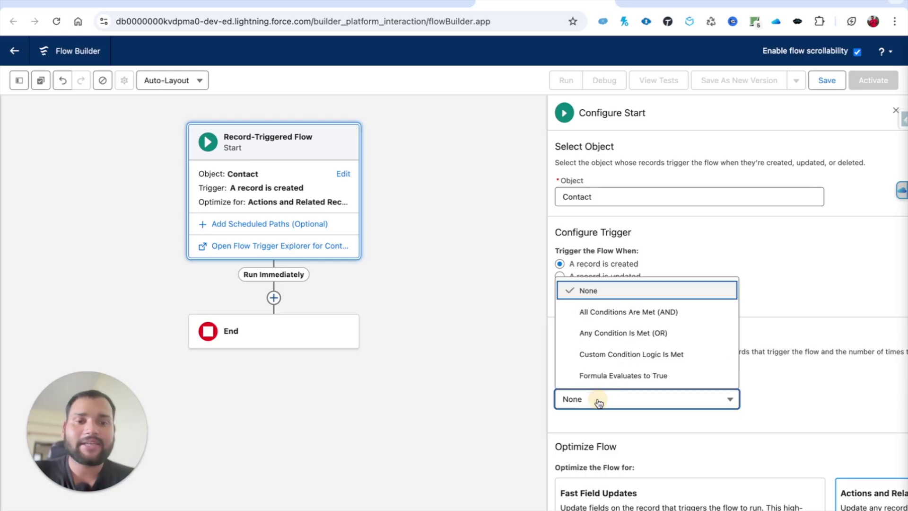
{"action": "left_click", "coordinate": [600, 321]}
Add the entry condition Email Is Null False
{"action": "left_click", "coordinate": [616, 446]}
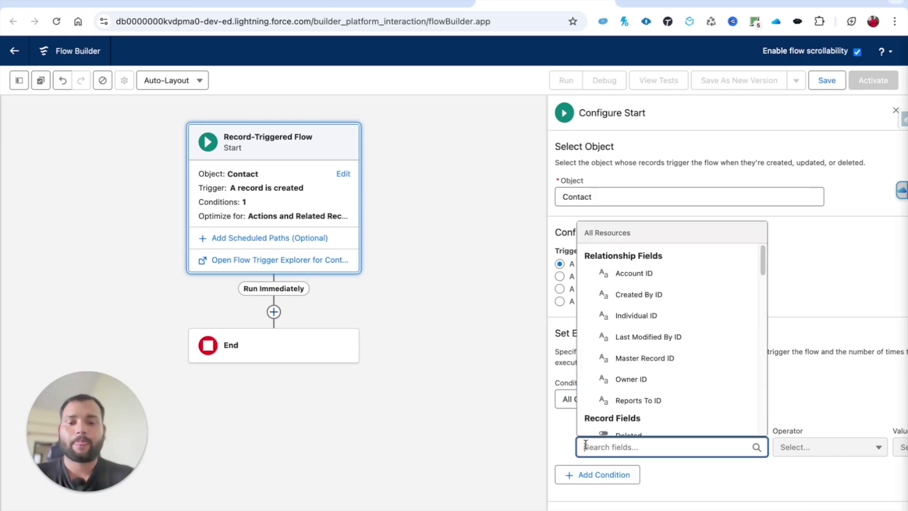
{"action": "type", "text": "emai"}
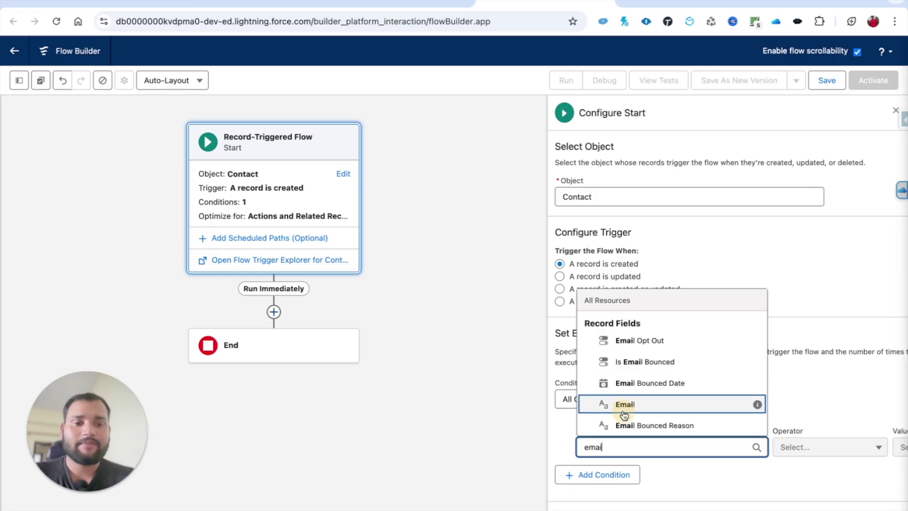
{"action": "left_click", "coordinate": [621, 405]}
{"action": "left_click", "coordinate": [794, 457]}
{"action": "left_click", "coordinate": [802, 423]}
{"action": "left_click", "coordinate": [902, 447]}
{"action": "type", "text": "false"}
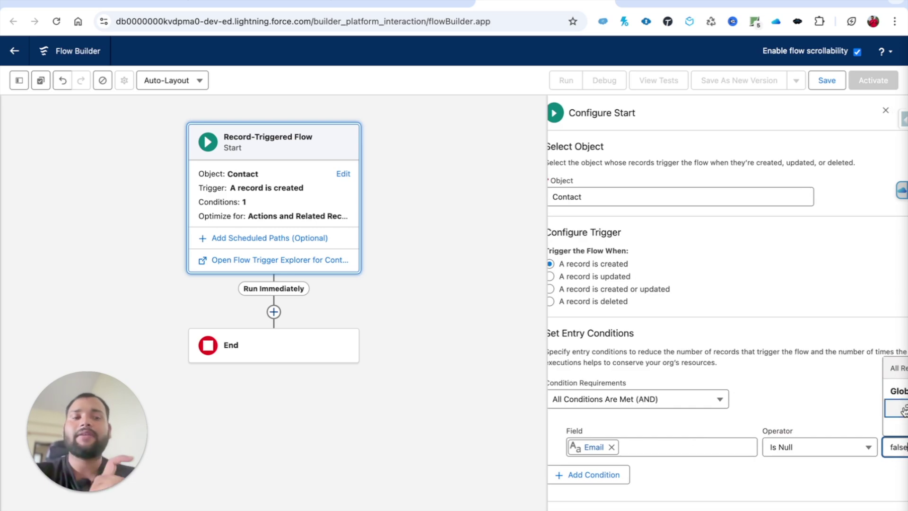
{"action": "left_click", "coordinate": [902, 408]}
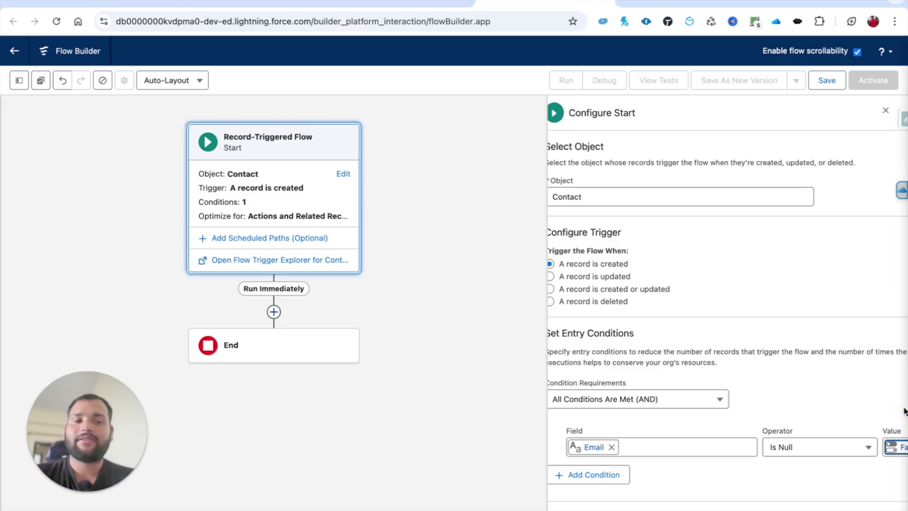
Add a second entry condition: Account ID Is Null False
{"action": "left_click", "coordinate": [610, 477]}
{"action": "left_click", "coordinate": [589, 487]}
{"action": "type", "text": "account"}
{"action": "left_click", "coordinate": [611, 465]}
{"action": "left_click", "coordinate": [786, 490]}
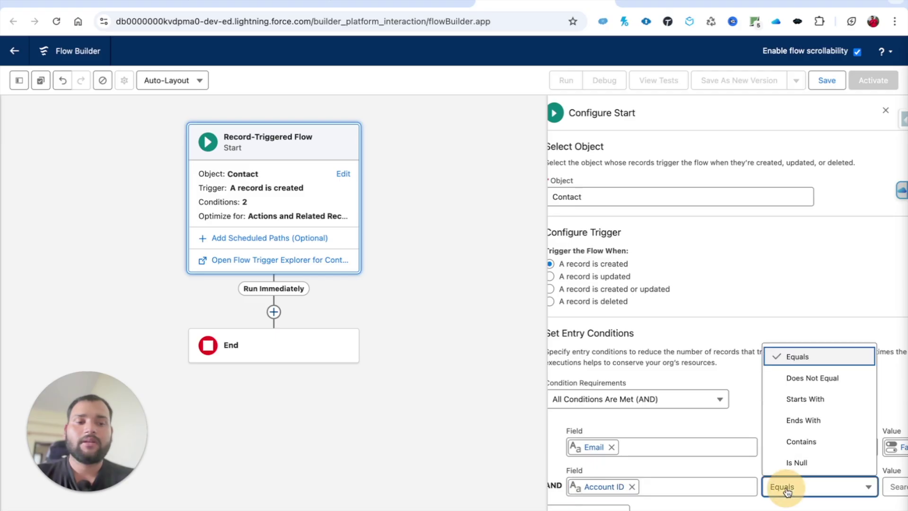
{"action": "left_click", "coordinate": [797, 462]}
{"action": "left_click", "coordinate": [895, 482]}
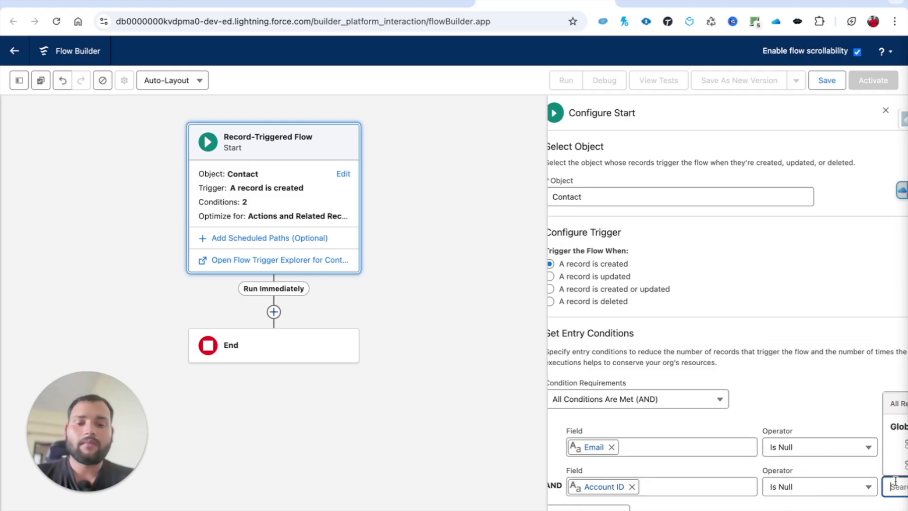
{"action": "left_click", "coordinate": [903, 448]}
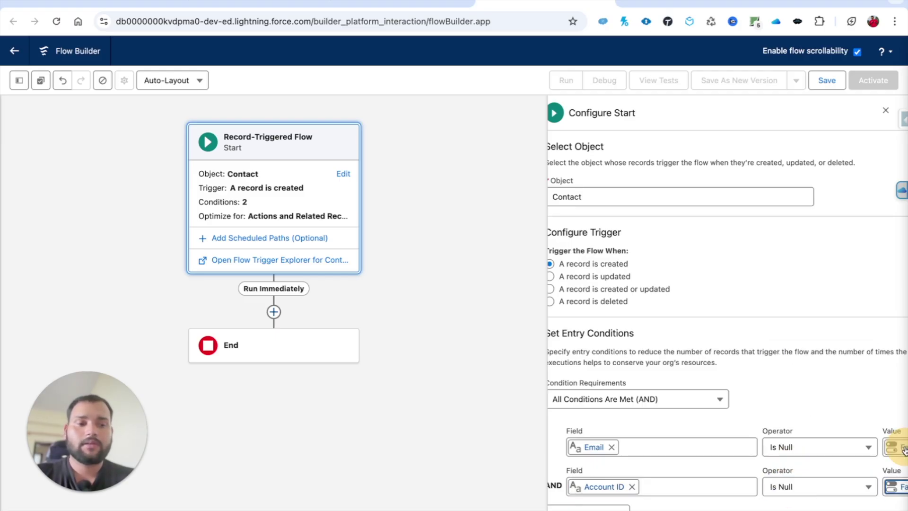
{"action": "scroll", "coordinate": [692, 383], "scroll_direction": "down", "scroll_amount": 3}
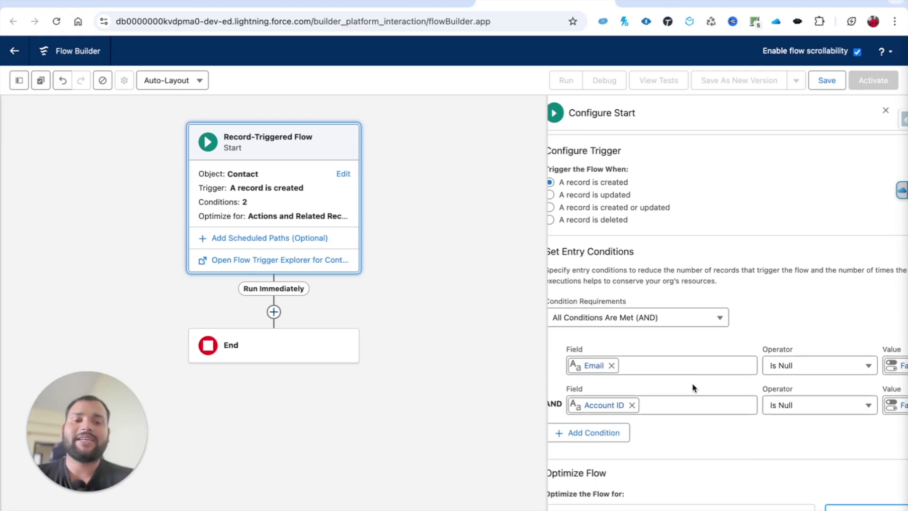
{"action": "scroll", "coordinate": [692, 383], "scroll_direction": "down", "scroll_amount": 3}
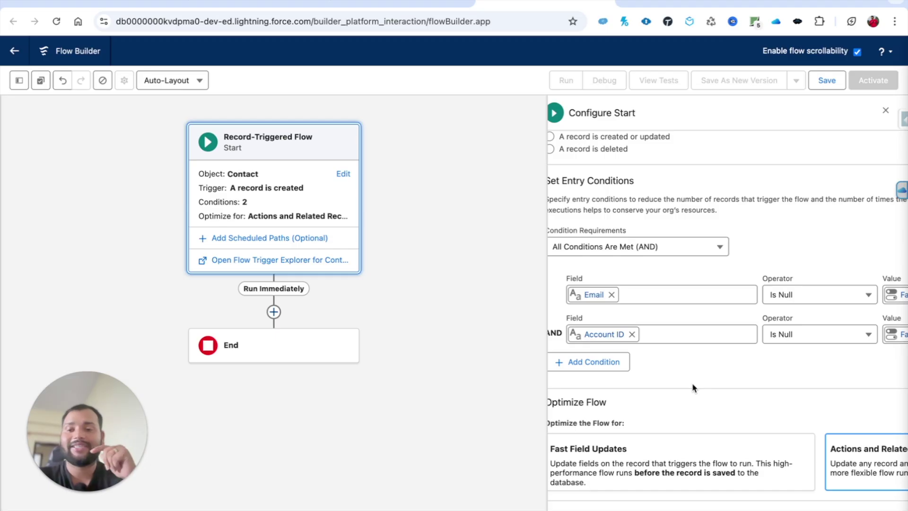
{"action": "scroll", "coordinate": [692, 383], "scroll_direction": "down", "scroll_amount": 2}
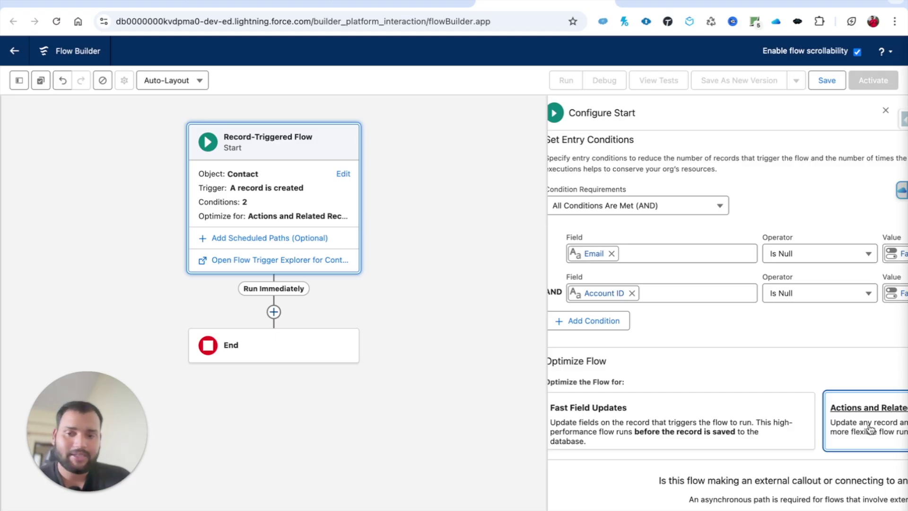
Add a Send Email action after the start, labelled 'Send Email to Contact'
{"action": "left_click", "coordinate": [274, 311]}
{"action": "type", "text": "send"}
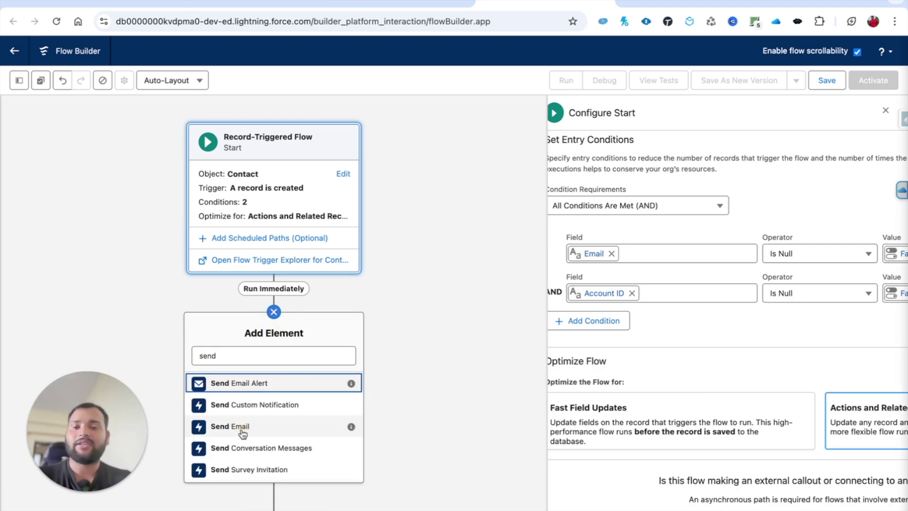
{"action": "left_click", "coordinate": [230, 426]}
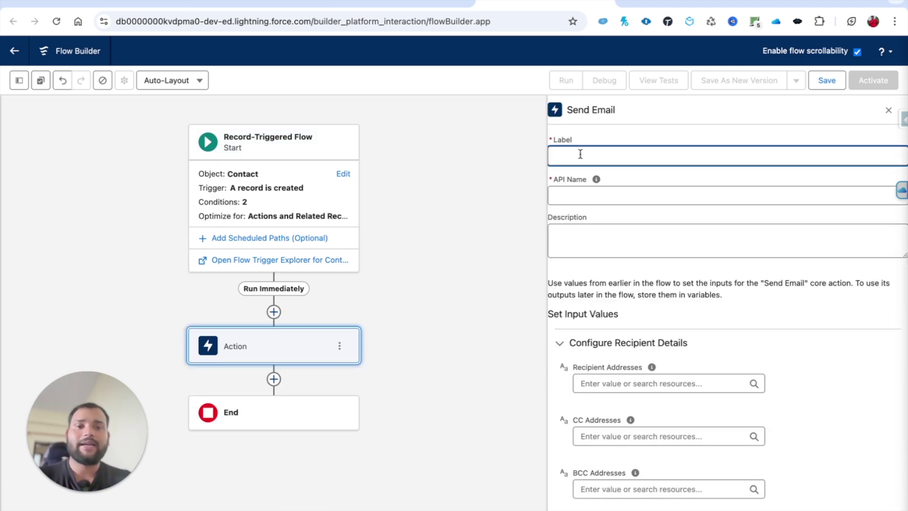
{"action": "type", "text": "Send Email to "}
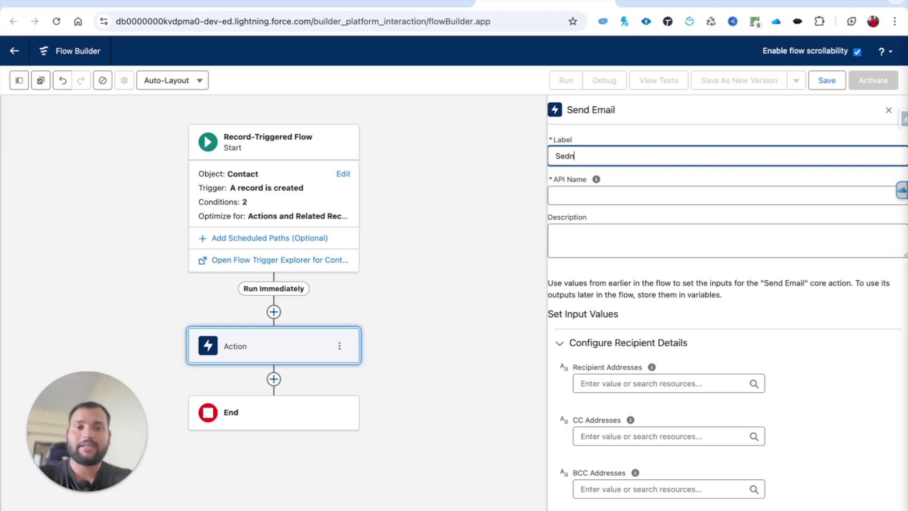
{"action": "type", "text": "Contact"}
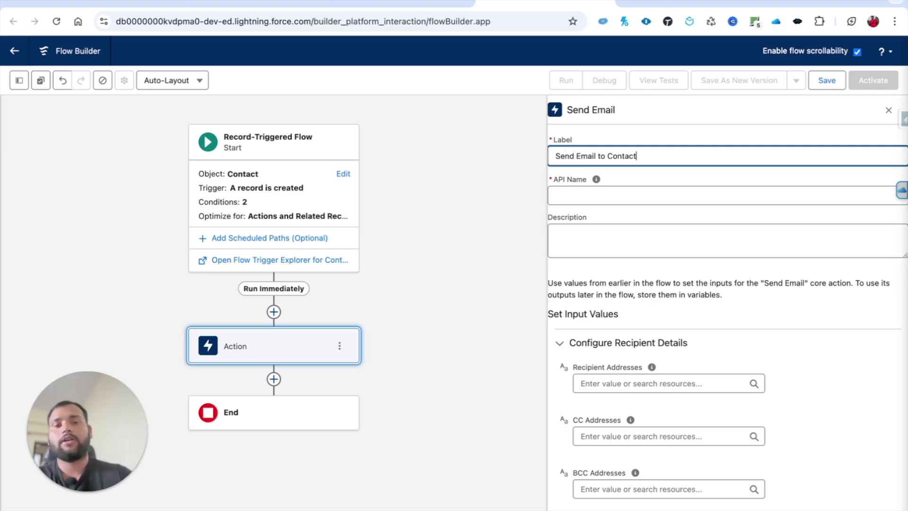
{"action": "left_click", "coordinate": [730, 365]}
Set the action's email content to Use Email Template
{"action": "scroll", "coordinate": [730, 361], "scroll_direction": "down", "scroll_amount": 3}
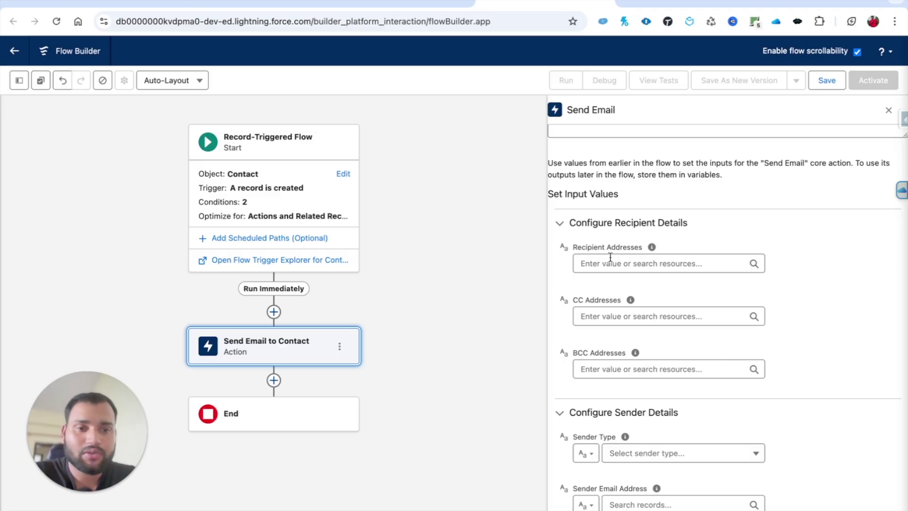
{"action": "scroll", "coordinate": [621, 402], "scroll_direction": "down", "scroll_amount": 2}
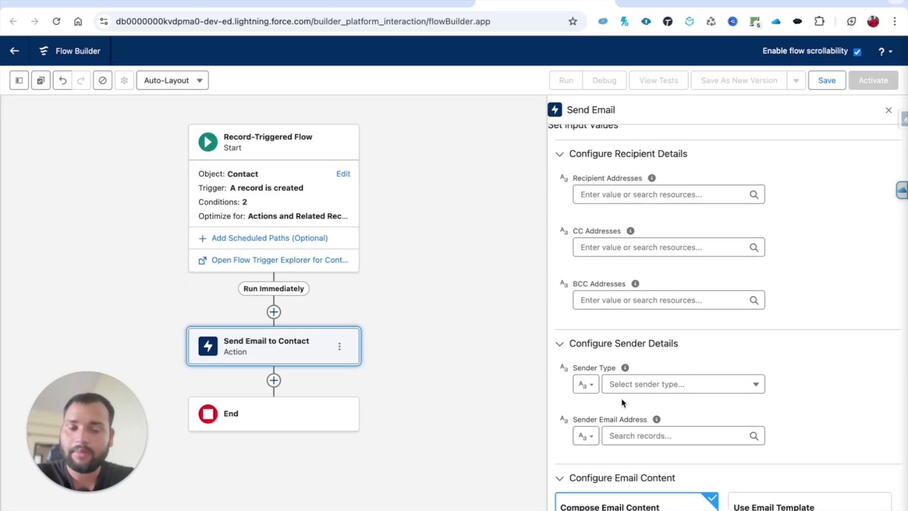
{"action": "scroll", "coordinate": [622, 401], "scroll_direction": "down", "scroll_amount": 2}
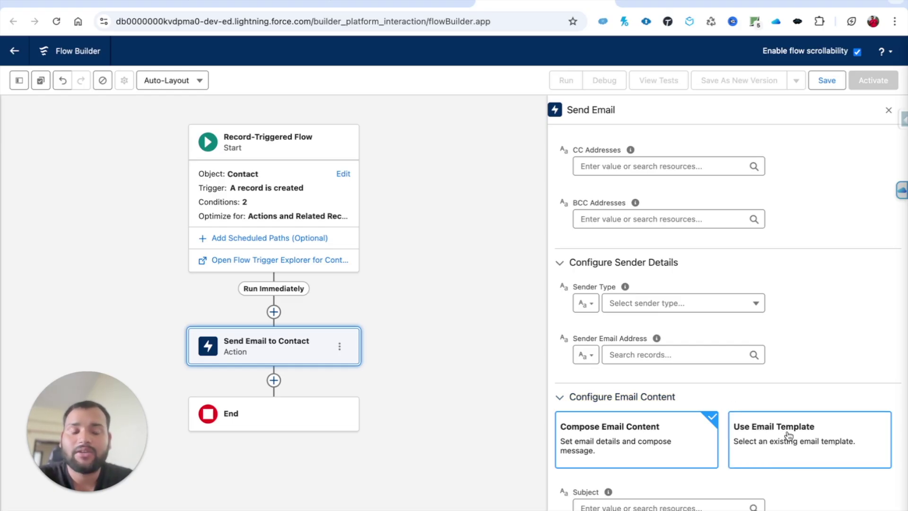
{"action": "left_click", "coordinate": [762, 433]}
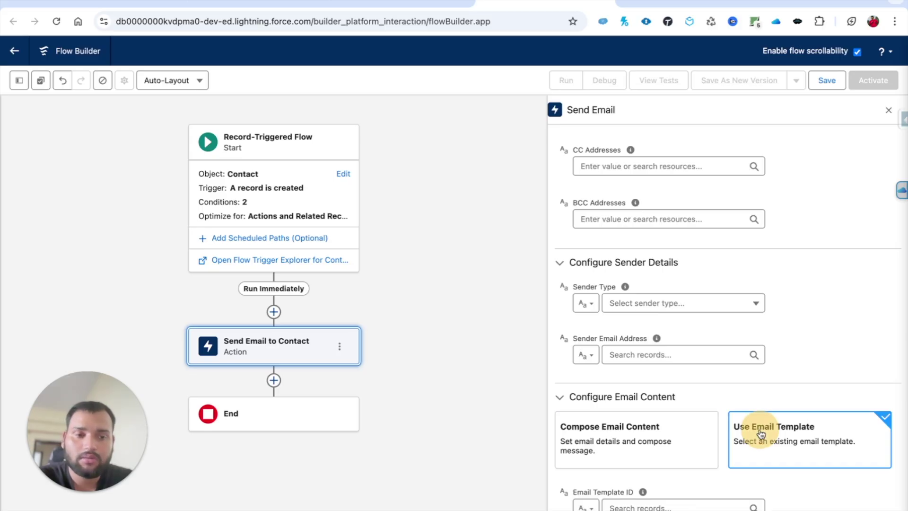
Search 'welcom' and set Email Template ID to Welcome Email Template
{"action": "scroll", "coordinate": [761, 434], "scroll_direction": "down", "scroll_amount": 5}
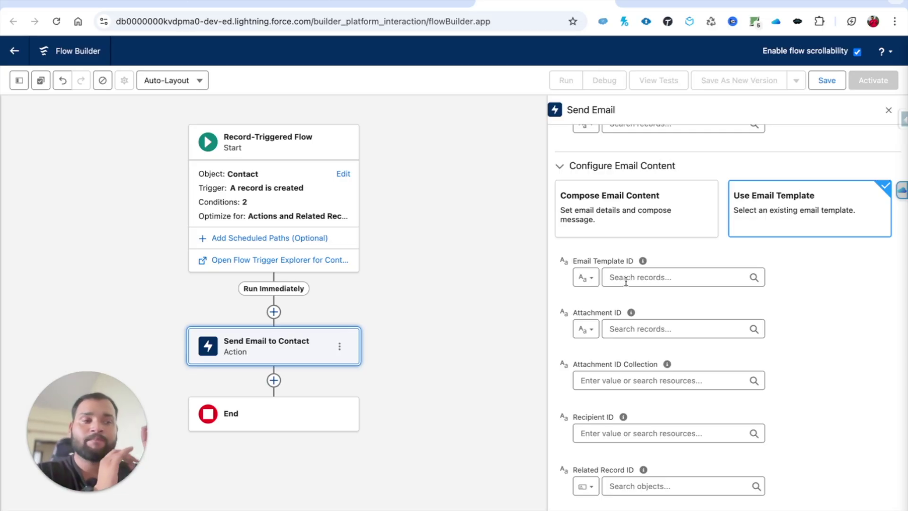
{"action": "left_click", "coordinate": [626, 280]}
{"action": "type", "text": "welcom"}
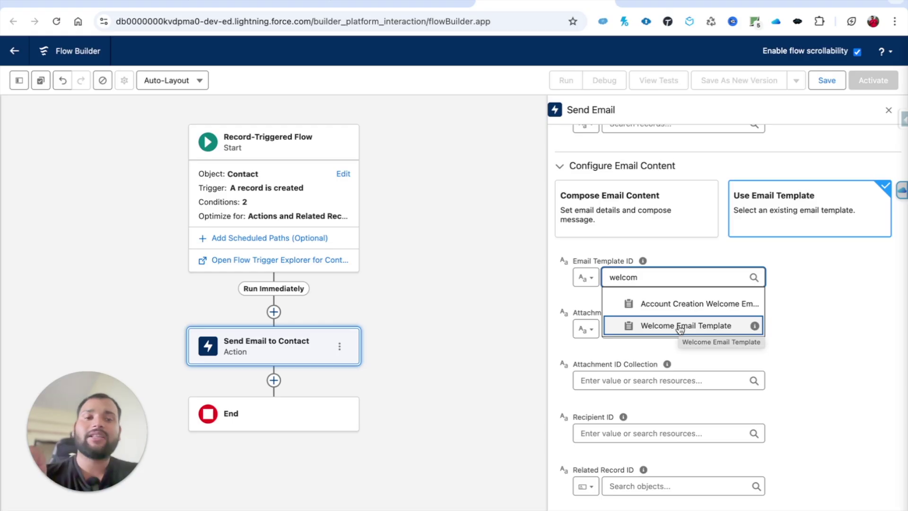
{"action": "left_click", "coordinate": [680, 329]}
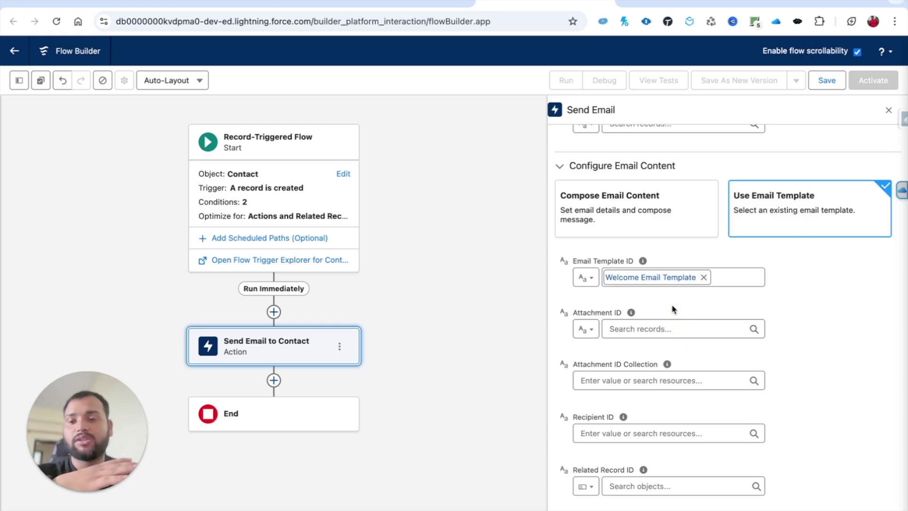
{"action": "scroll", "coordinate": [673, 309], "scroll_direction": "down", "scroll_amount": 1}
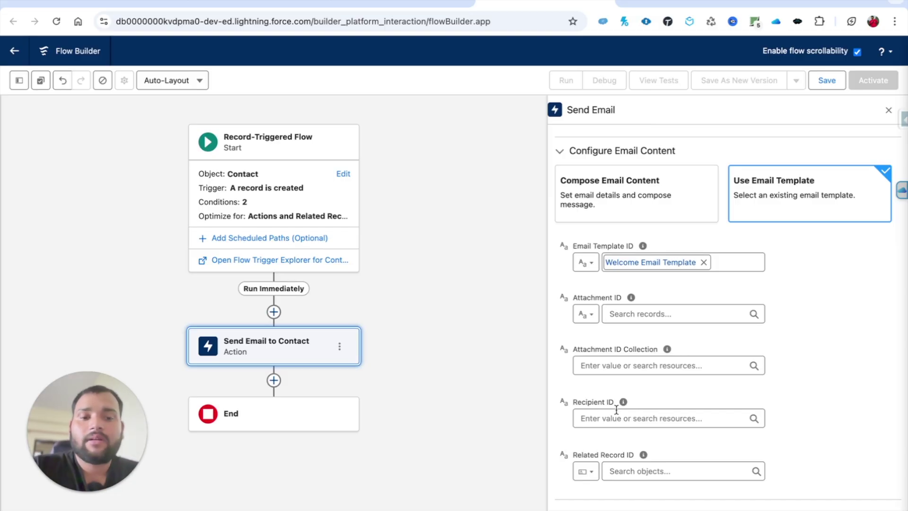
{"action": "mouse_move", "coordinate": [624, 407]}
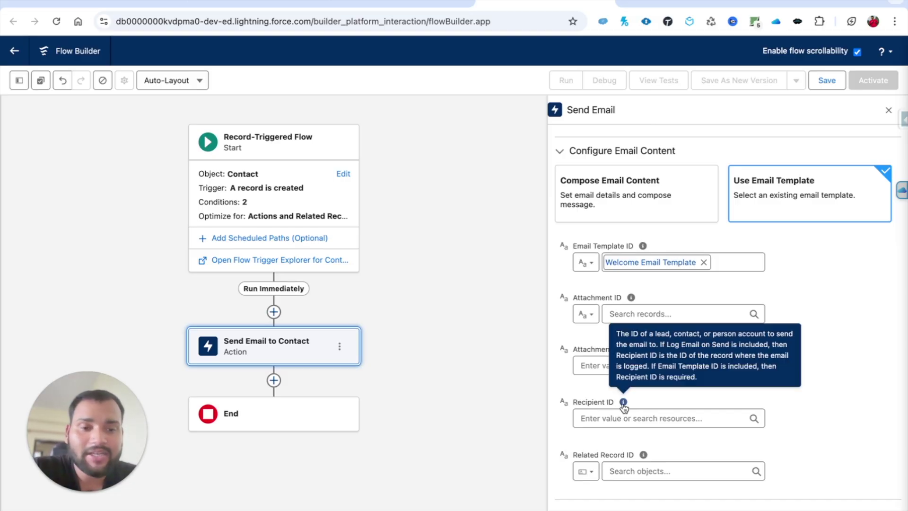
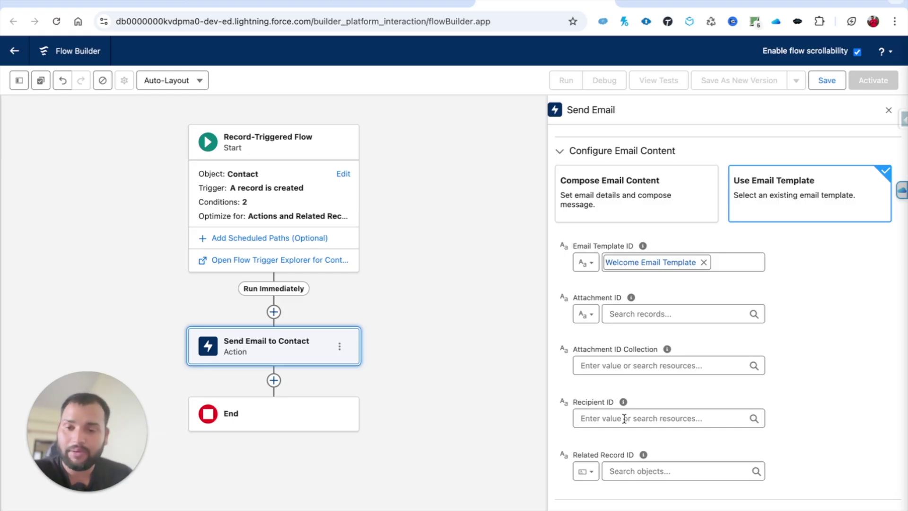
Set the Send Email Recipient ID to Triggering Contact's Contact ID (Triggering Contact.Id)
{"action": "left_click", "coordinate": [625, 419]}
{"action": "type", "text": "trigg"}
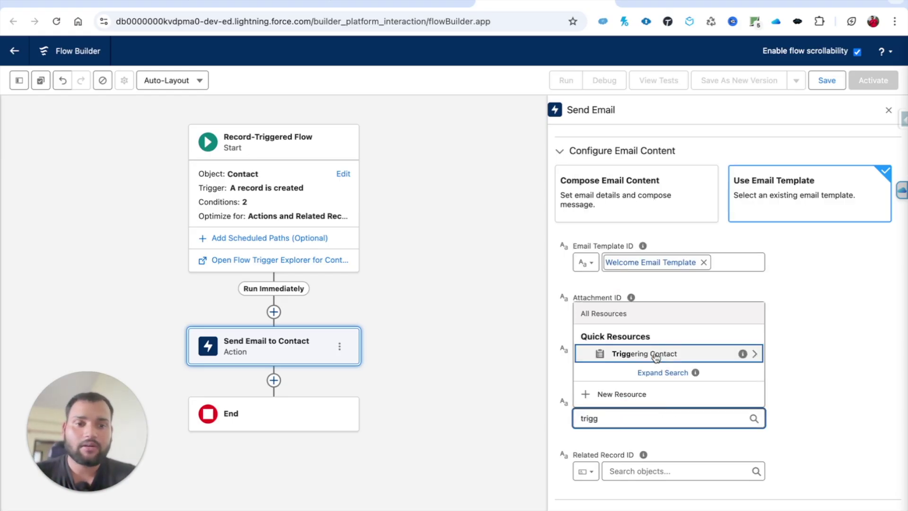
{"action": "left_click", "coordinate": [644, 353]}
{"action": "type", "text": ".Id"}
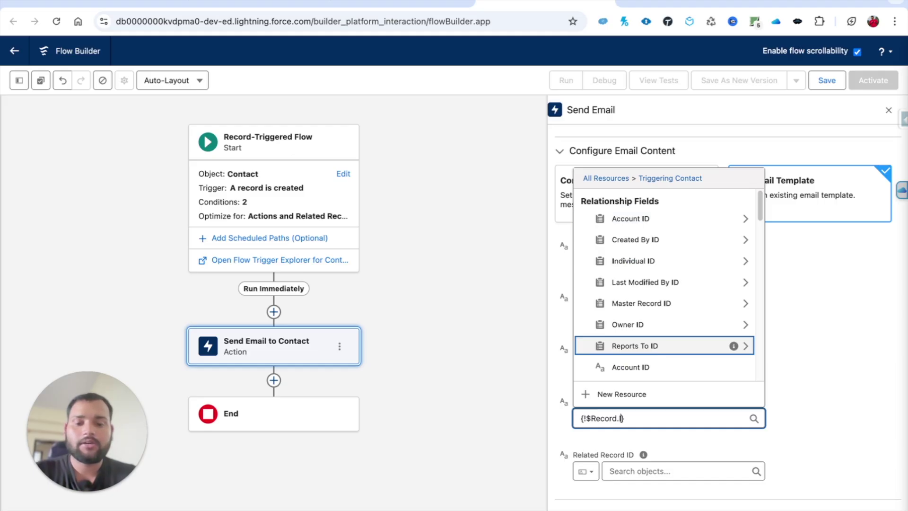
{"action": "left_click", "coordinate": [805, 385]}
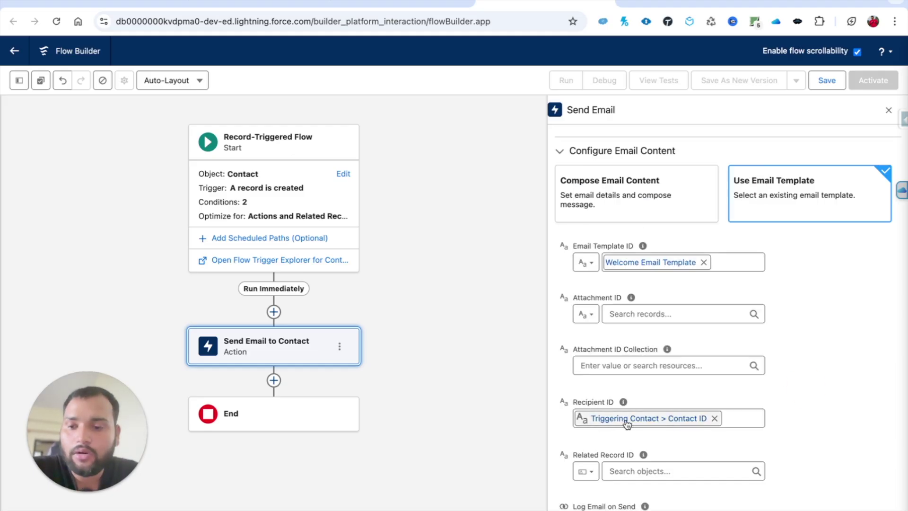
{"action": "scroll", "coordinate": [629, 426], "scroll_direction": "down", "scroll_amount": 1}
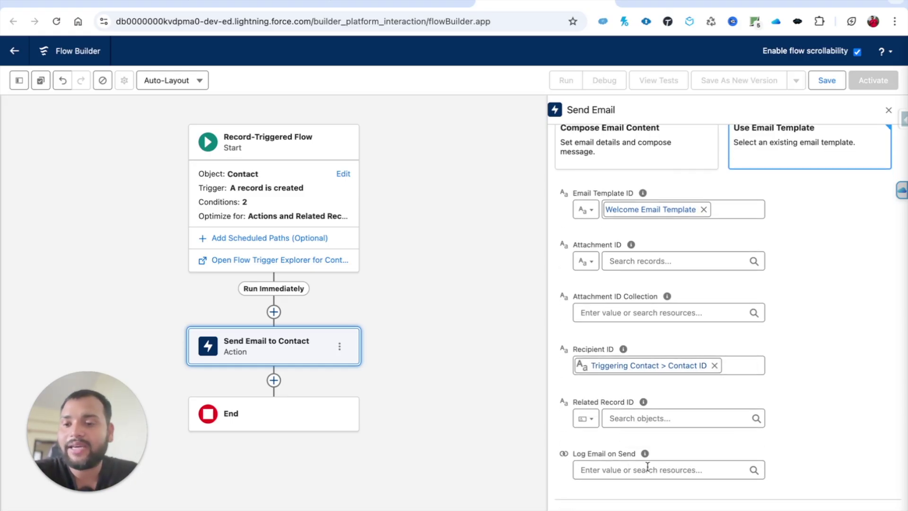
{"action": "mouse_move", "coordinate": [643, 403]}
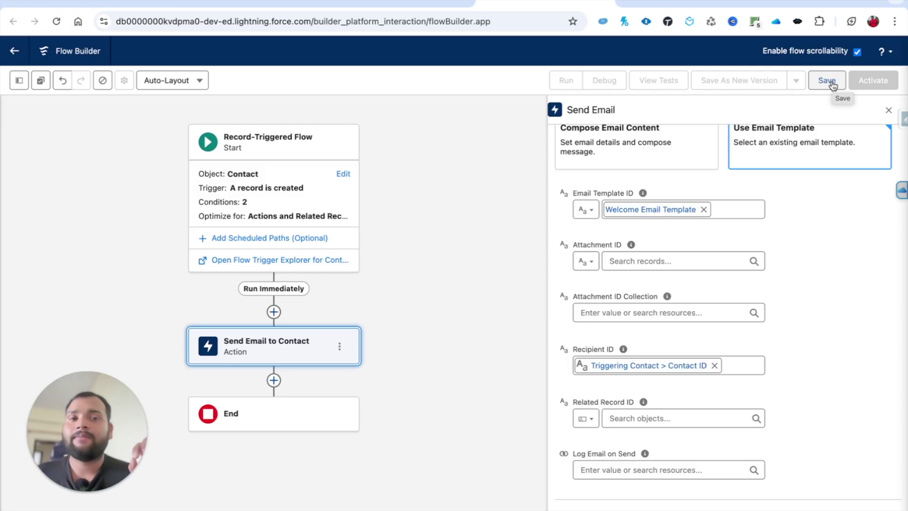
Save the flow as 'Send Welcome Email to Contact' with auto-filled API name, then activate it
{"action": "left_click", "coordinate": [827, 80]}
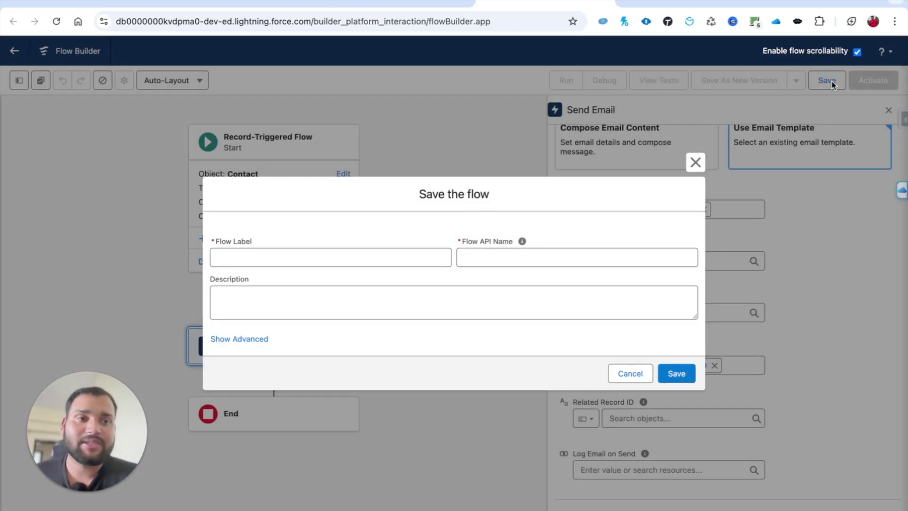
{"action": "type", "text": "Send Email to "}
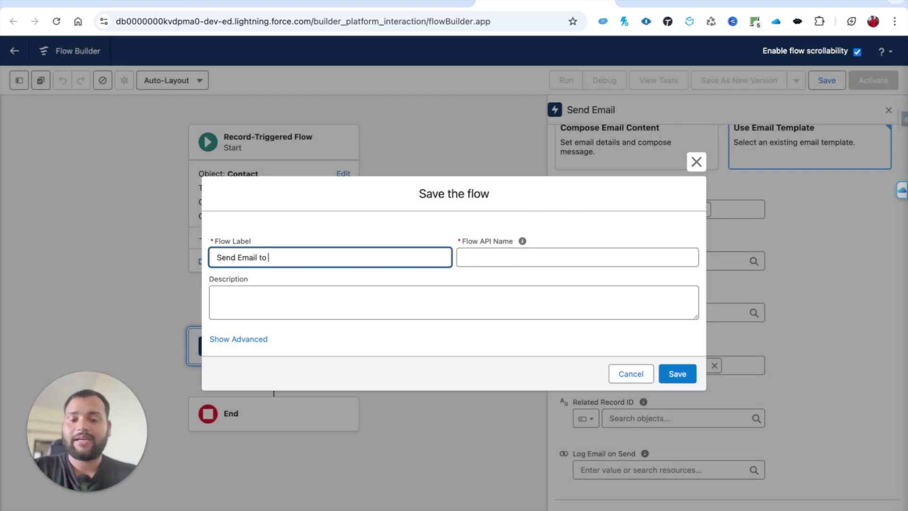
{"action": "type", "text": "Contact when"}
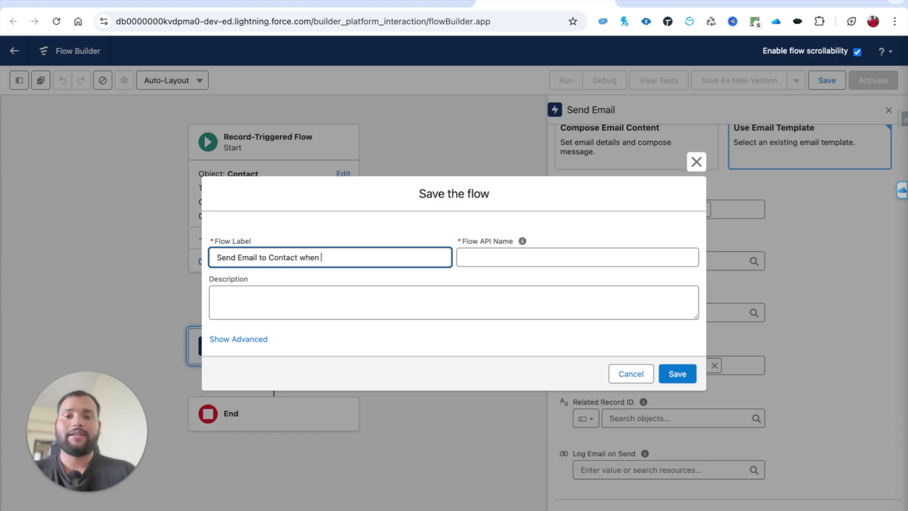
{"action": "key", "text": "BackSpace"}
{"action": "key", "text": "BackSpace"}
{"action": "key", "text": "BackSpace"}
{"action": "key", "text": "BackSpace"}
{"action": "key", "text": "BackSpace"}
{"action": "left_click", "coordinate": [236, 257]}
{"action": "type", "text": "Welcome"}
{"action": "left_click", "coordinate": [238, 258]}
{"action": "left_click", "coordinate": [345, 257]}
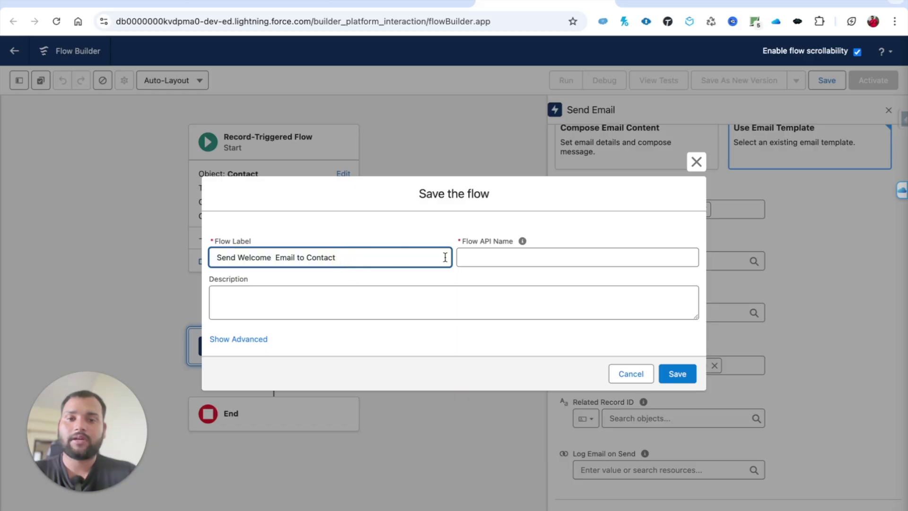
{"action": "left_click", "coordinate": [493, 261]}
{"action": "left_click", "coordinate": [677, 374]}
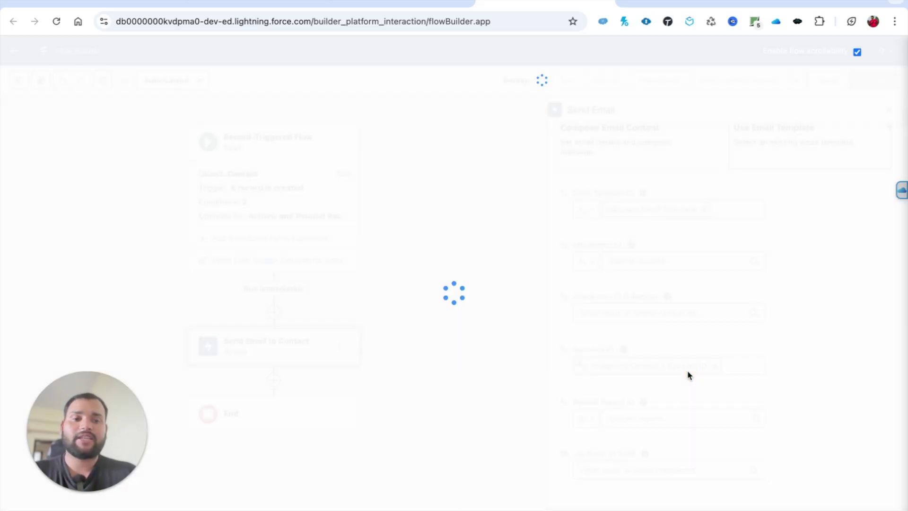
{"action": "left_click", "coordinate": [868, 81]}
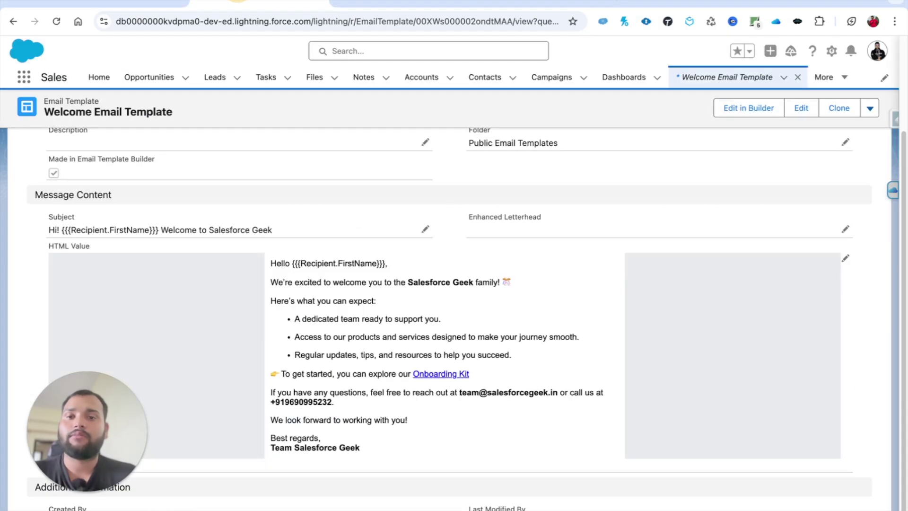
Start a new contact with its last name and account Burlington Textiles Corp of America
{"action": "left_click", "coordinate": [486, 79]}
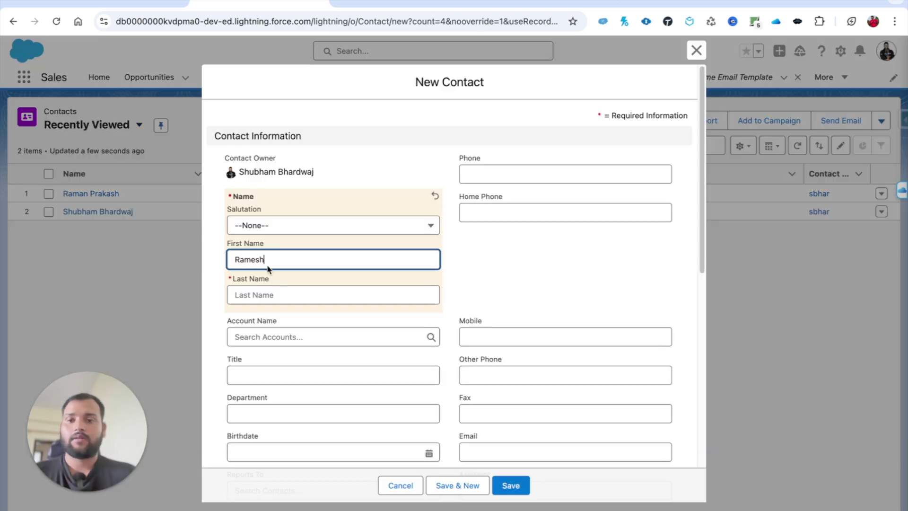
{"action": "left_click", "coordinate": [268, 295]}
{"action": "type", "text": "Tendulkar"}
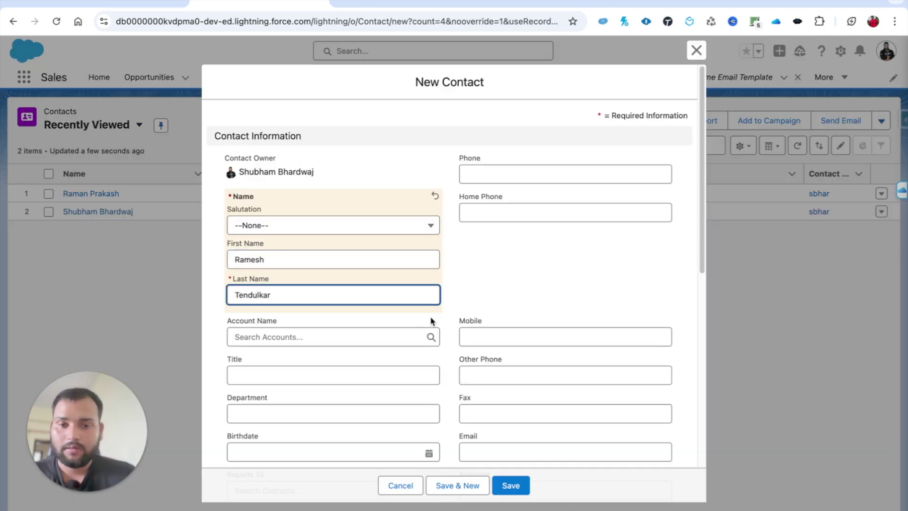
{"action": "left_click", "coordinate": [379, 339]}
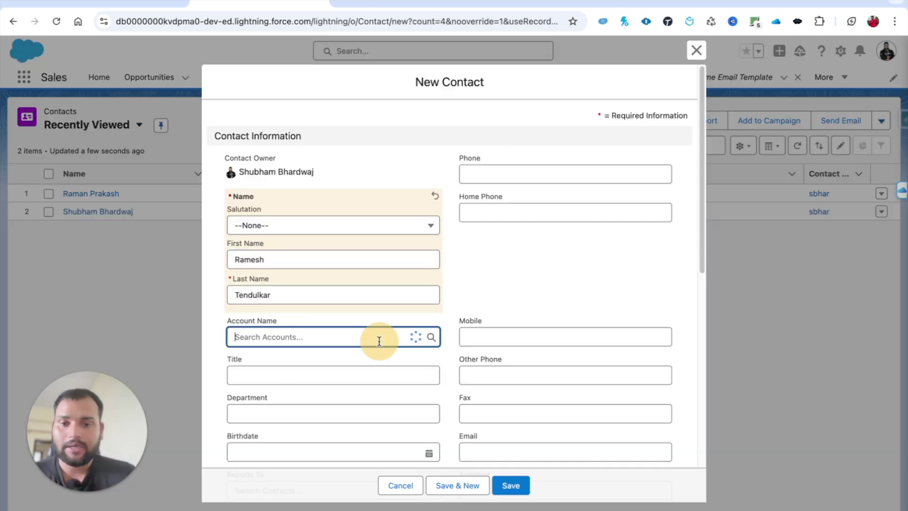
{"action": "type", "text": "bu"}
{"action": "left_click", "coordinate": [369, 396]}
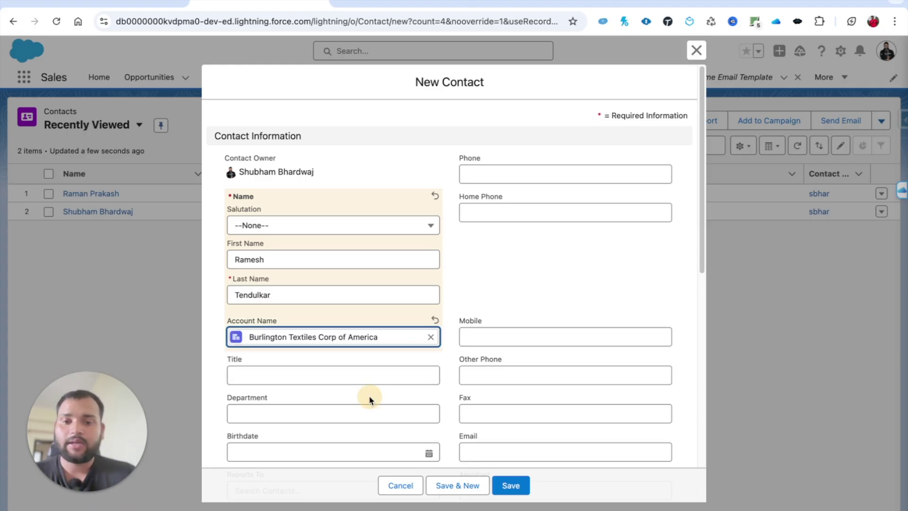
Enter and correct the contact's e-mail address, then save the new contact
{"action": "left_click", "coordinate": [475, 453]}
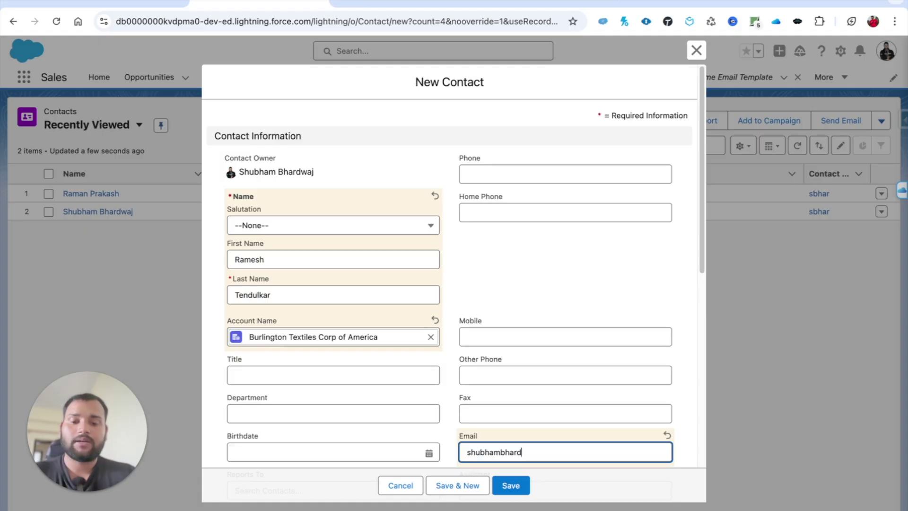
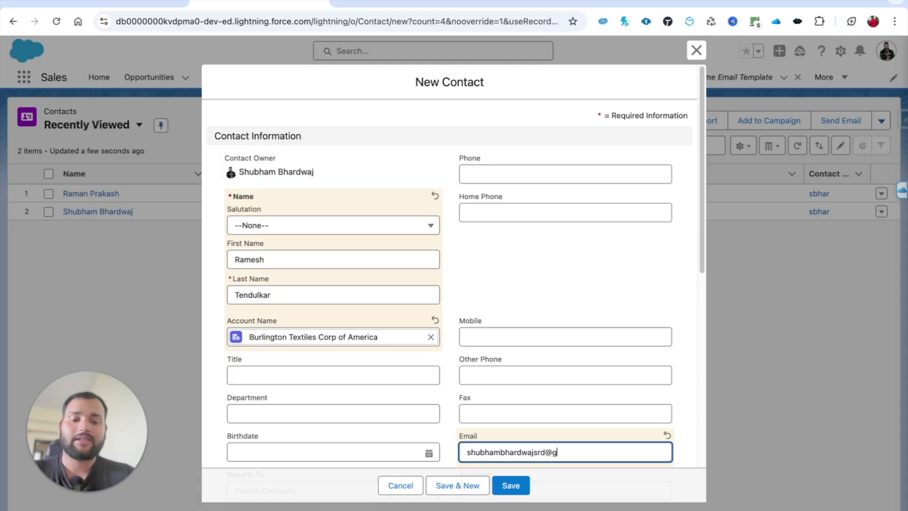
{"action": "type", "text": "ail.com"}
{"action": "left_click", "coordinate": [551, 311]}
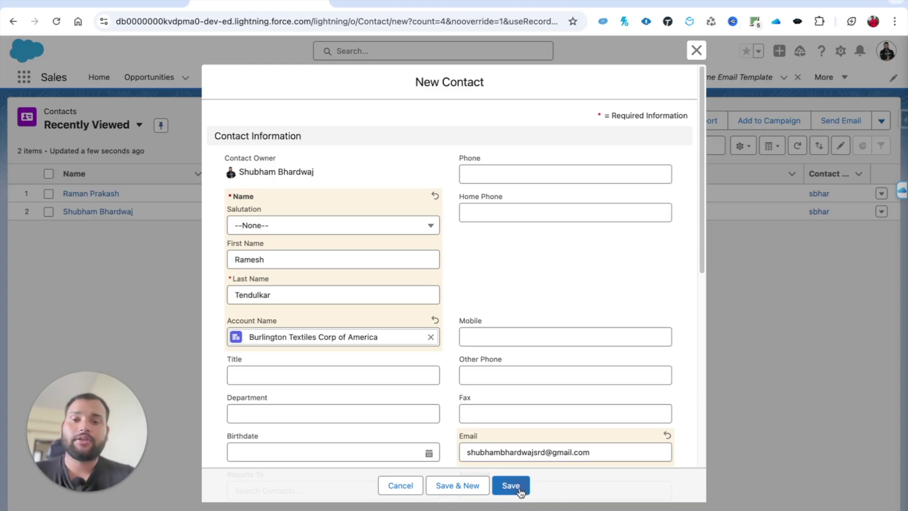
{"action": "left_click", "coordinate": [511, 486]}
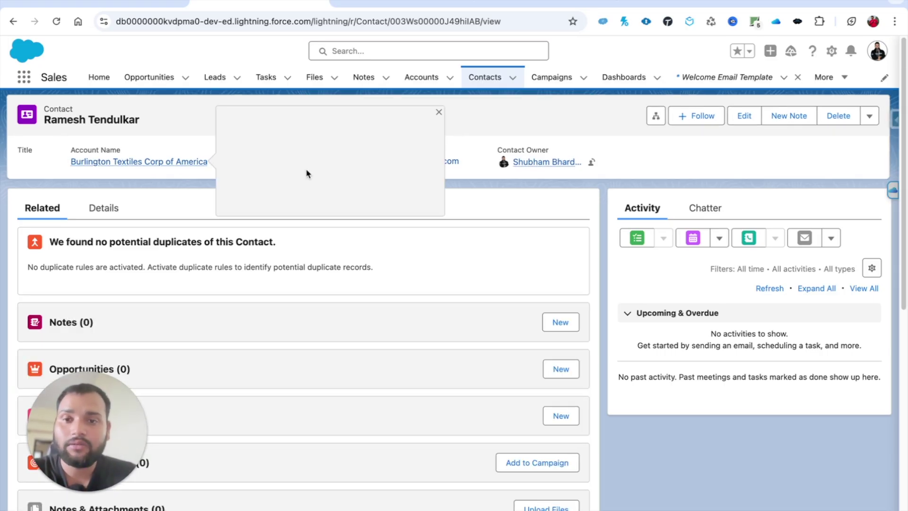
{"action": "left_click", "coordinate": [142, 5]}
Refresh Gmail and open the welcome email found in the Spam folder
{"action": "left_click", "coordinate": [228, 97]}
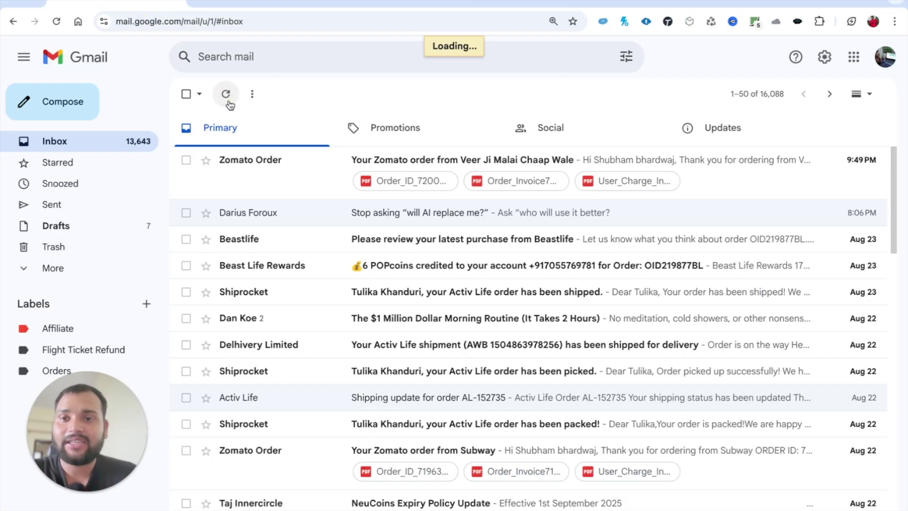
{"action": "left_click", "coordinate": [53, 268]}
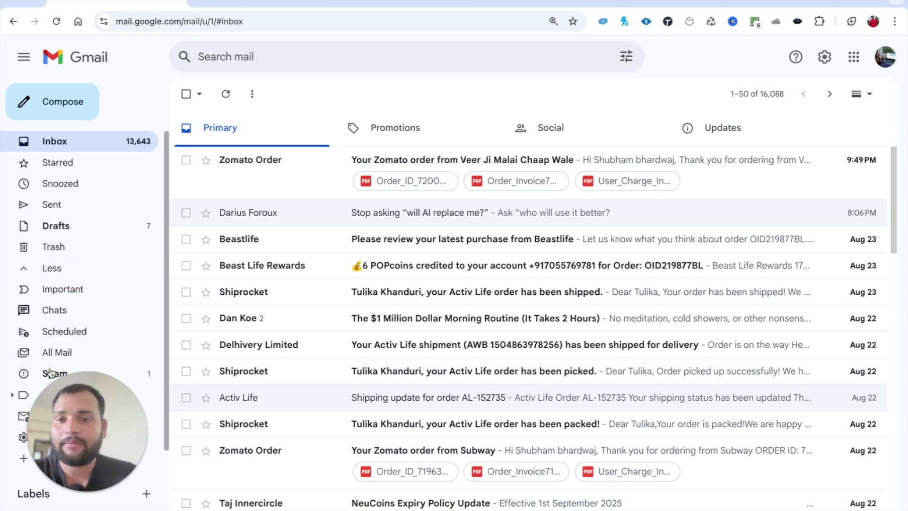
{"action": "left_click", "coordinate": [114, 373]}
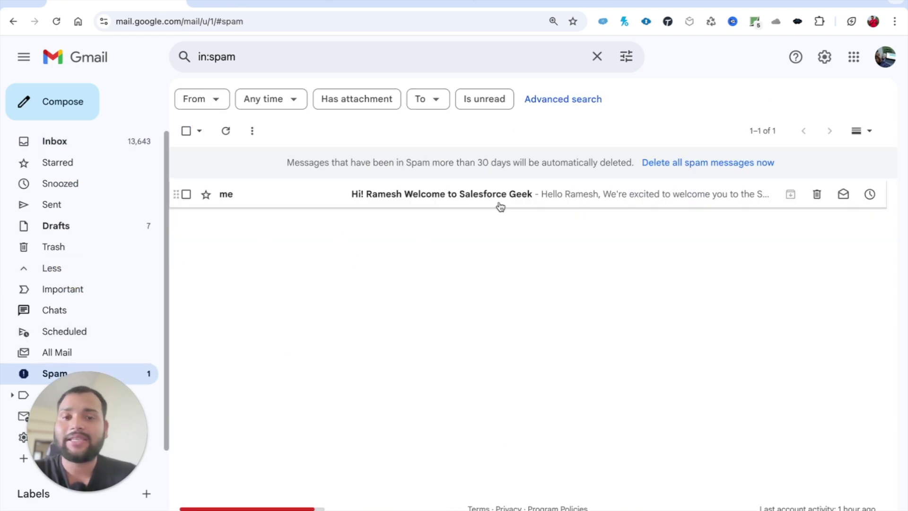
{"action": "left_click", "coordinate": [443, 201]}
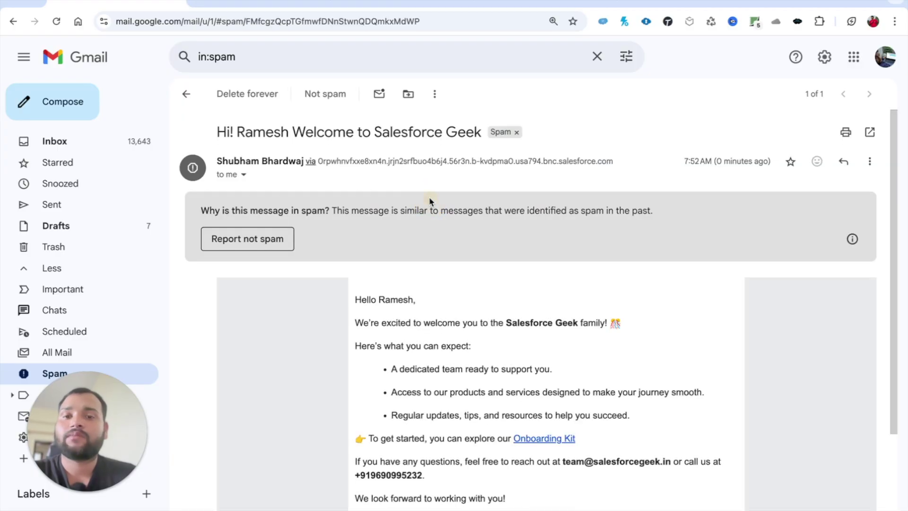
Check the subject and greeting show the contact's first name, then return to Salesforce
{"action": "double_click", "coordinate": [260, 134]}
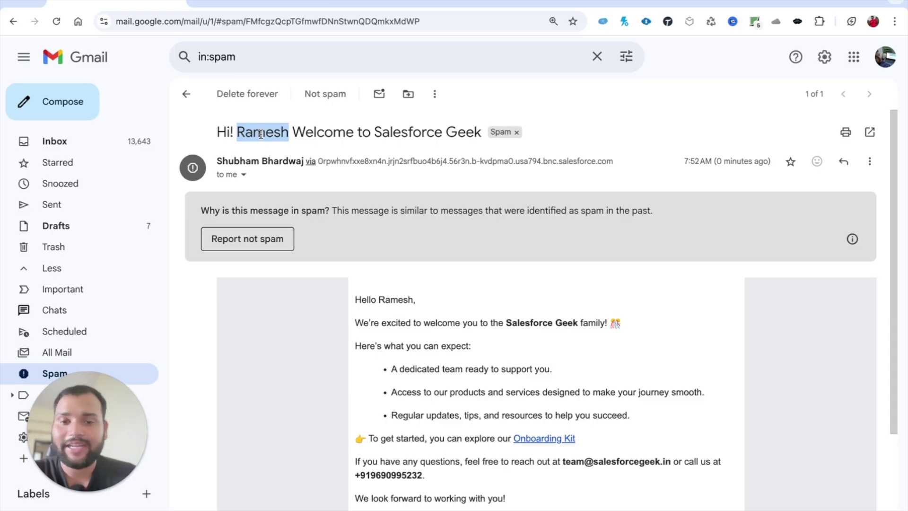
{"action": "scroll", "coordinate": [381, 342], "scroll_direction": "down", "scroll_amount": 3}
{"action": "scroll", "coordinate": [381, 342], "scroll_direction": "up", "scroll_amount": 3}
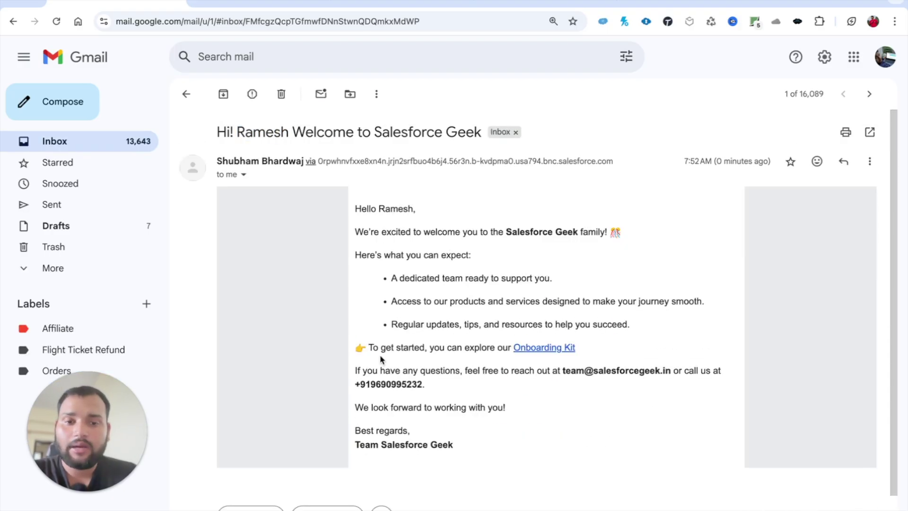
{"action": "scroll", "coordinate": [382, 360], "scroll_direction": "down", "scroll_amount": 1}
{"action": "left_click_drag", "start_coordinate": [355, 159], "coordinate": [455, 397]}
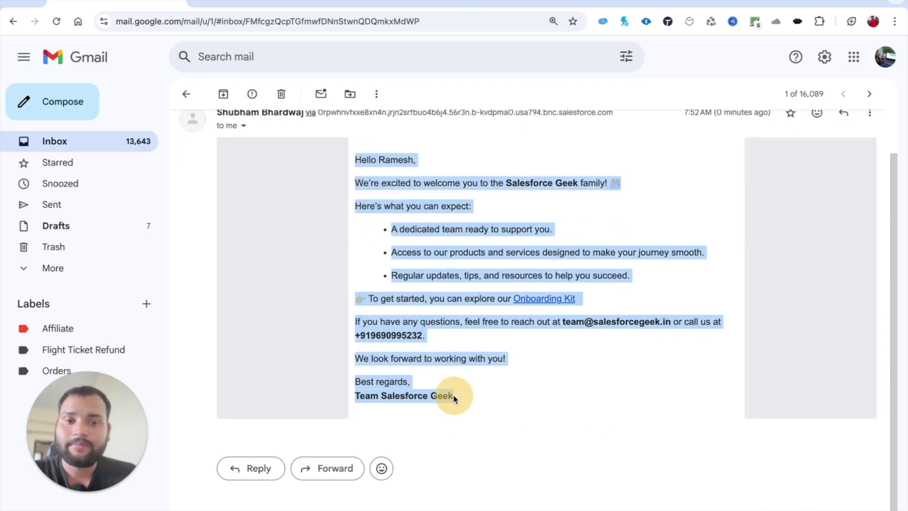
{"action": "left_click", "coordinate": [507, 397]}
{"action": "double_click", "coordinate": [384, 160]}
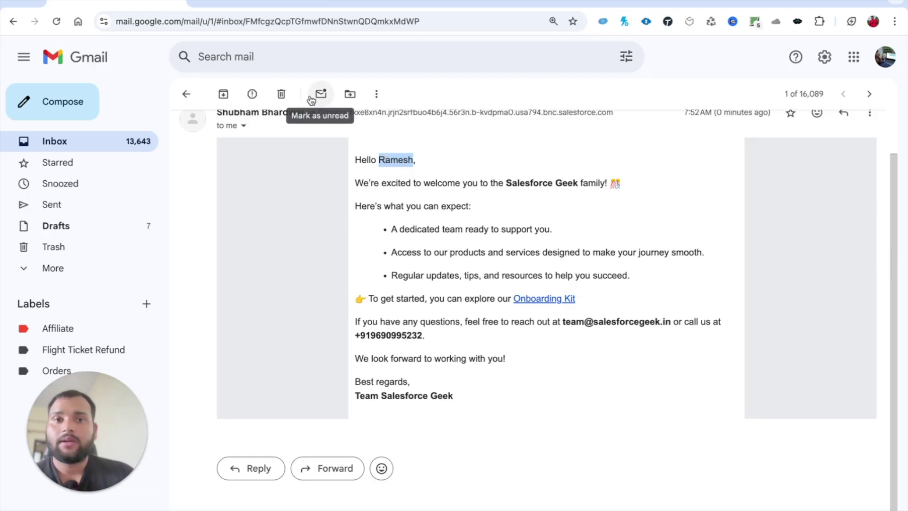
{"action": "left_click", "coordinate": [260, 3]}
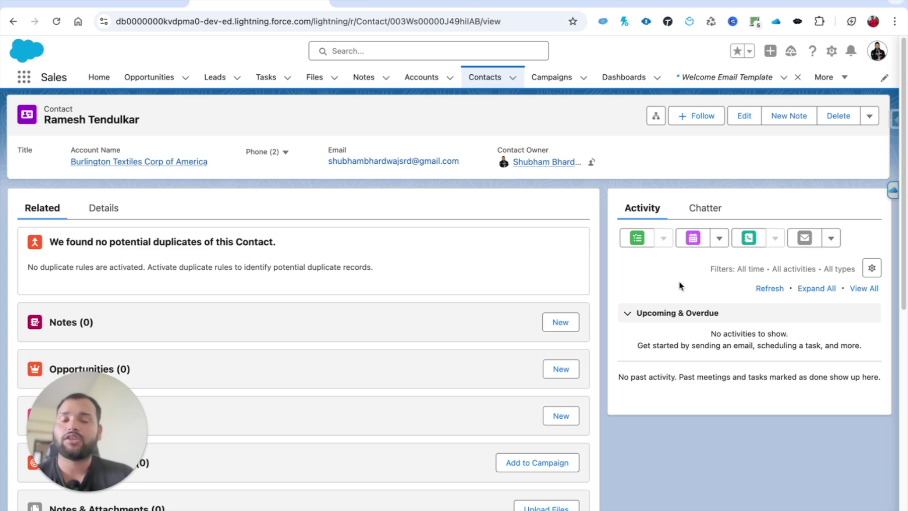
Set Log Email on Send to True in the flow's Send Email action
{"action": "left_click", "coordinate": [544, 3]}
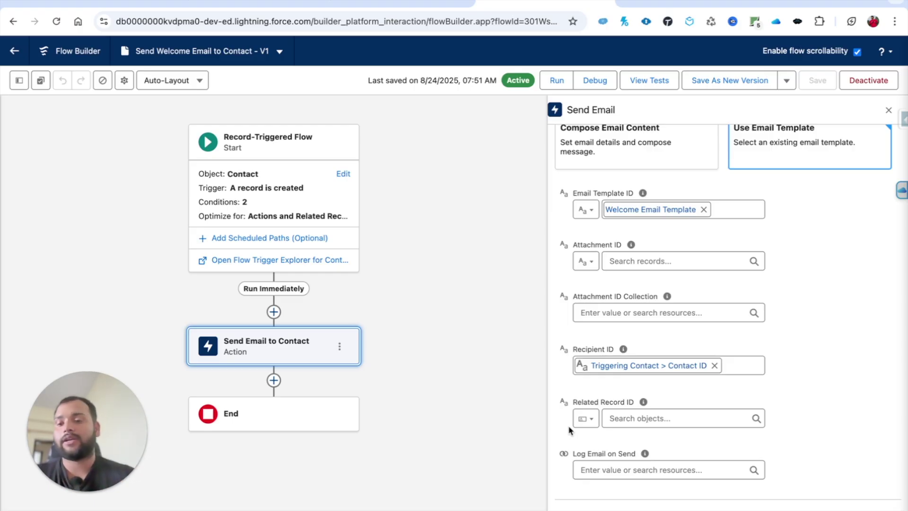
{"action": "left_click", "coordinate": [613, 470]}
{"action": "type", "text": "true"}
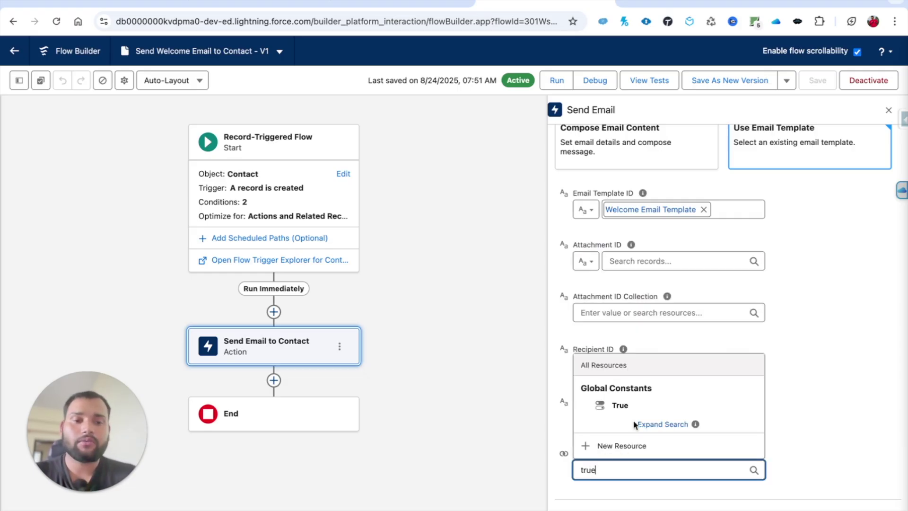
{"action": "left_click", "coordinate": [627, 406]}
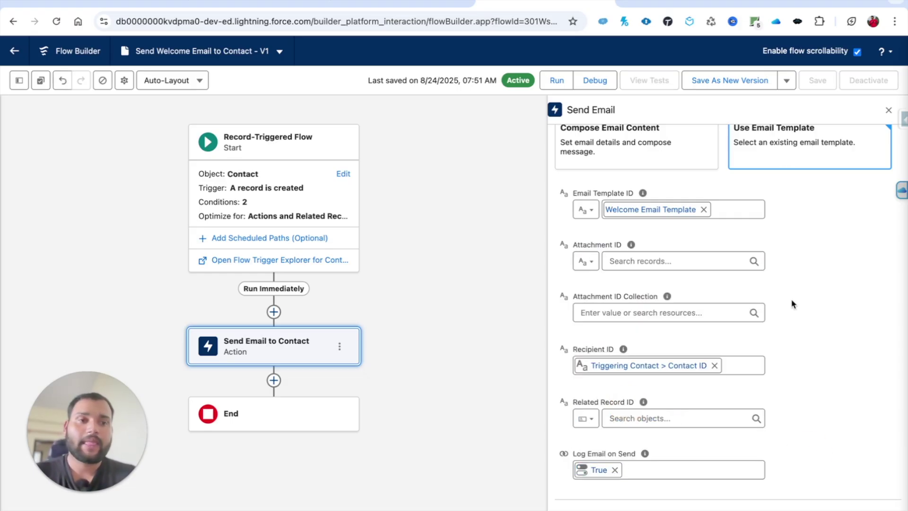
Save the flow as new version 2 and activate it
{"action": "left_click", "coordinate": [738, 81]}
{"action": "left_click", "coordinate": [676, 394]}
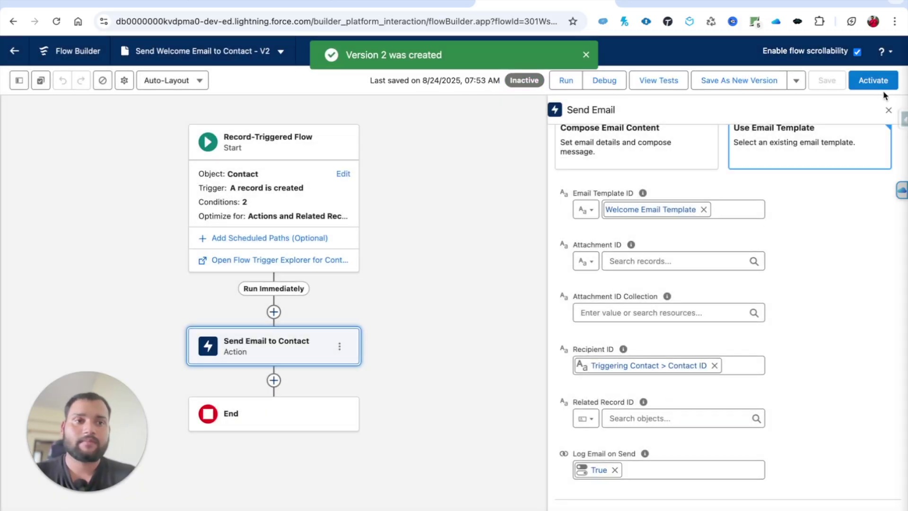
{"action": "left_click", "coordinate": [874, 86]}
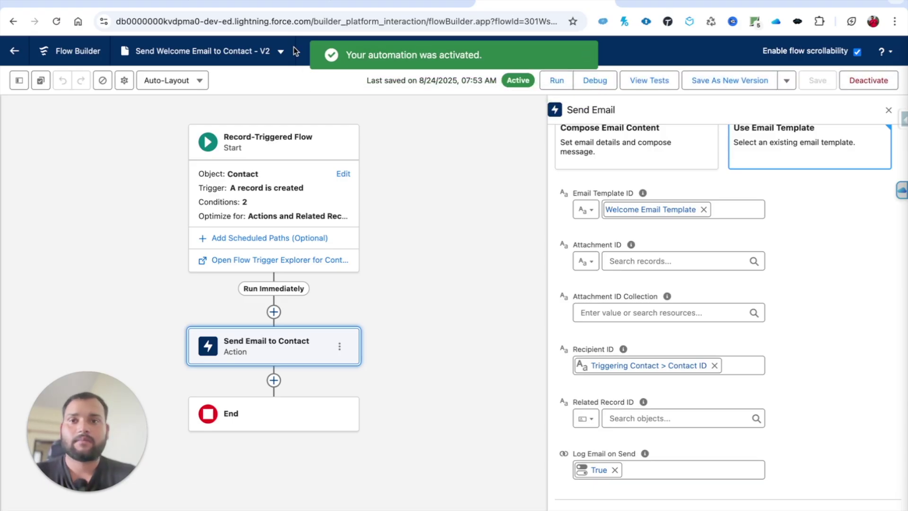
{"action": "left_click", "coordinate": [261, 2]}
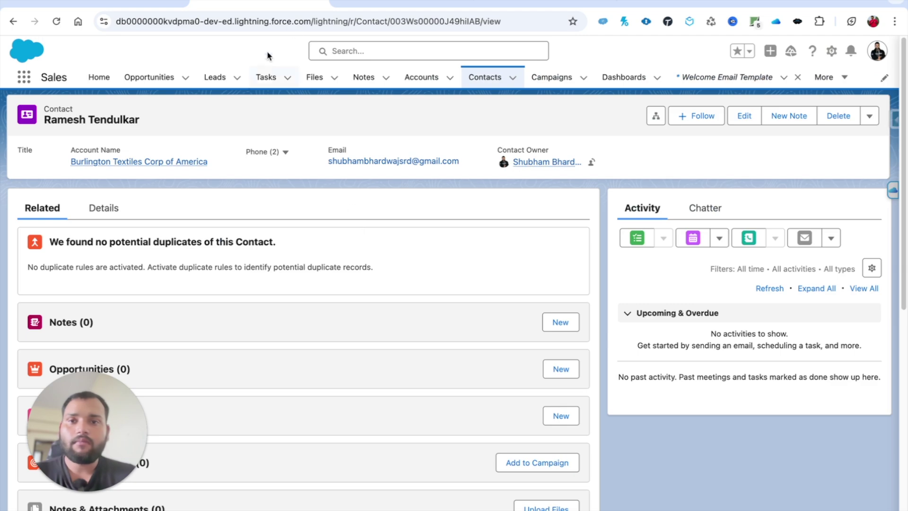
Start a new contact and enter its first and last name
{"action": "left_click", "coordinate": [486, 77]}
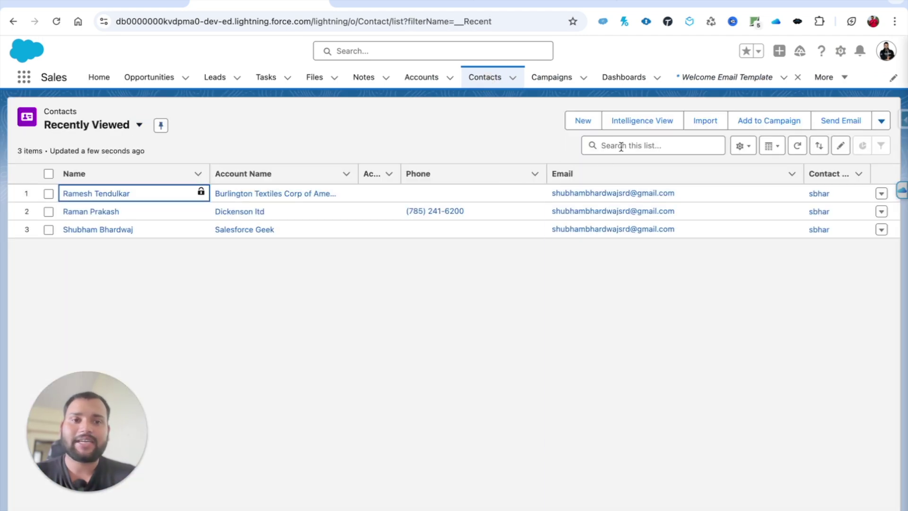
{"action": "left_click", "coordinate": [581, 122]}
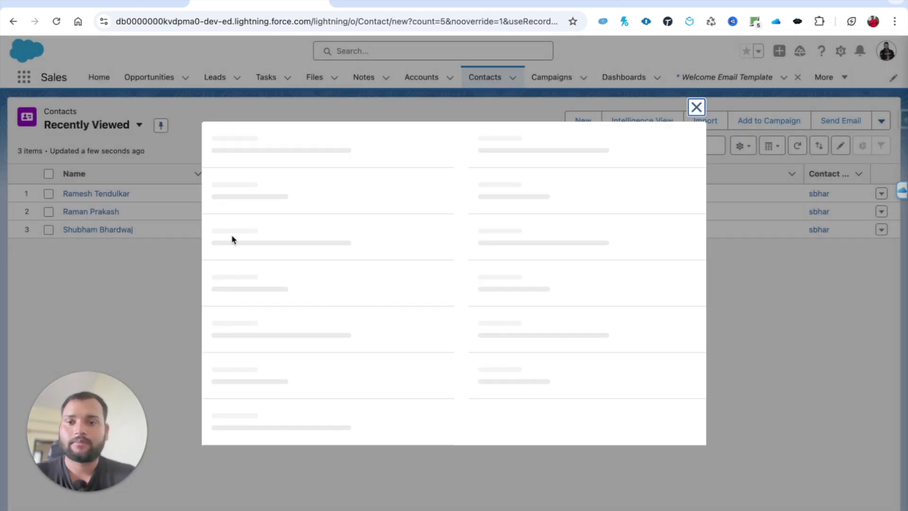
{"action": "left_click", "coordinate": [246, 292]}
{"action": "key", "text": "Caps_Lock"}
{"action": "left_click", "coordinate": [248, 261]}
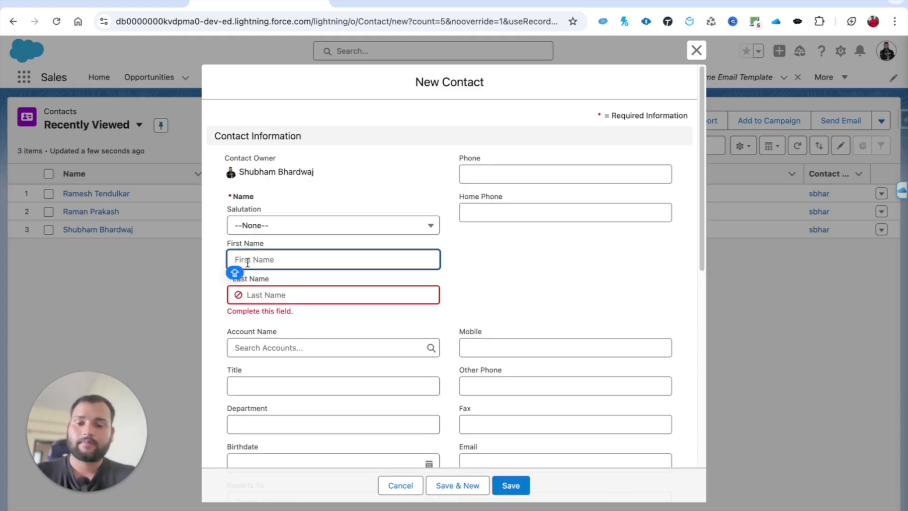
{"action": "left_click", "coordinate": [264, 294]}
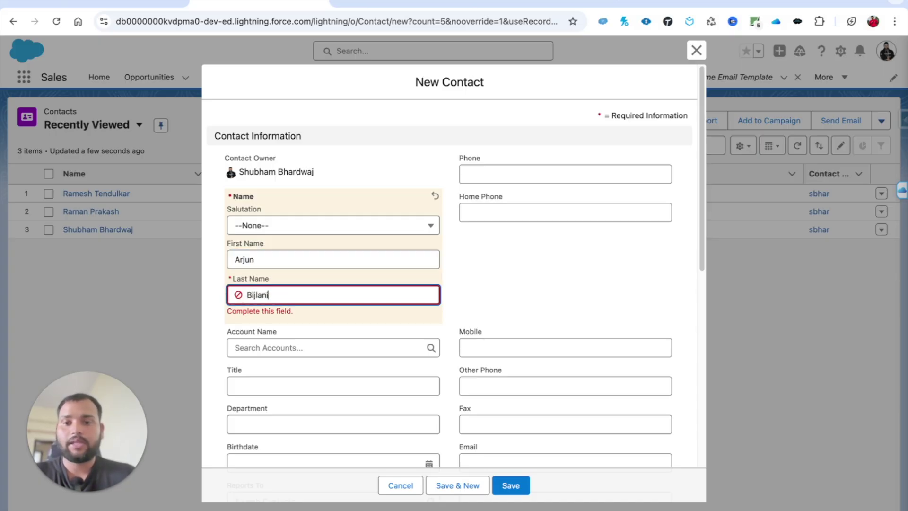
Link the contact to Burlington Textiles Corp of America, add its e-mail, save, and refresh Gmail
{"action": "left_click", "coordinate": [264, 348]}
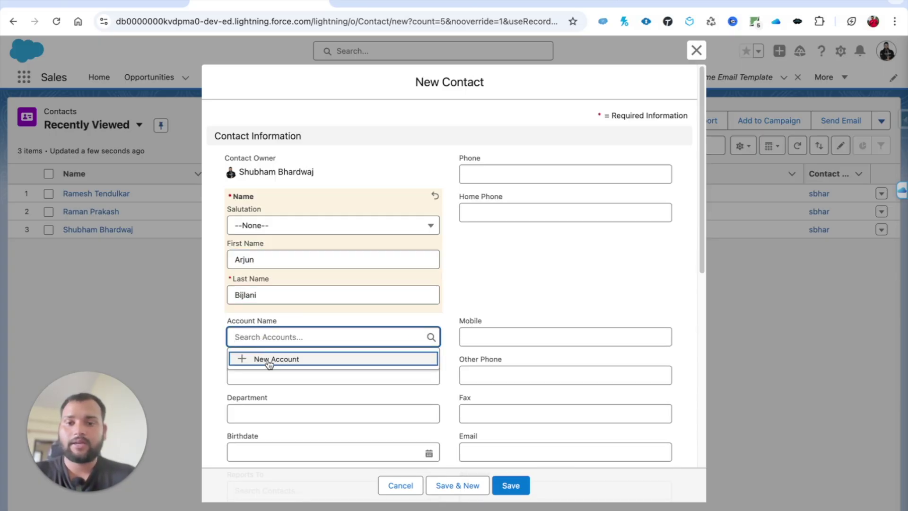
{"action": "type", "text": "burlin"}
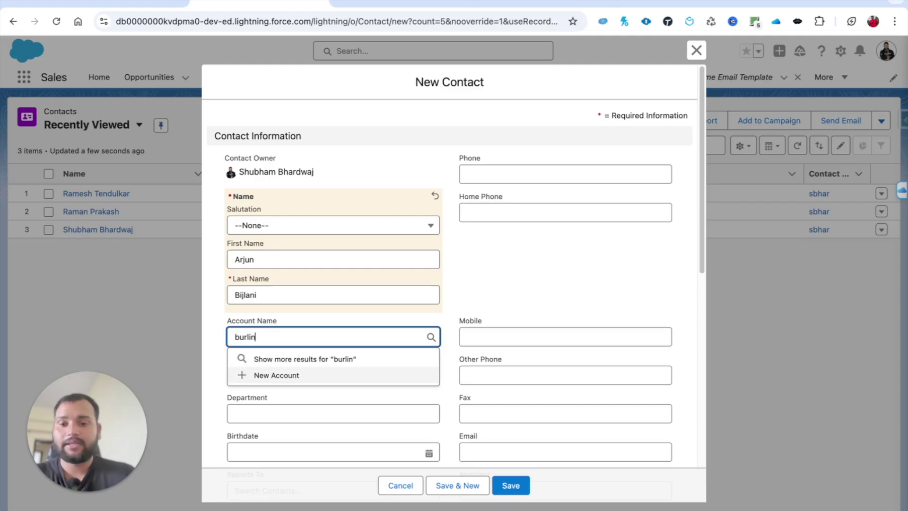
{"action": "left_click", "coordinate": [281, 400]}
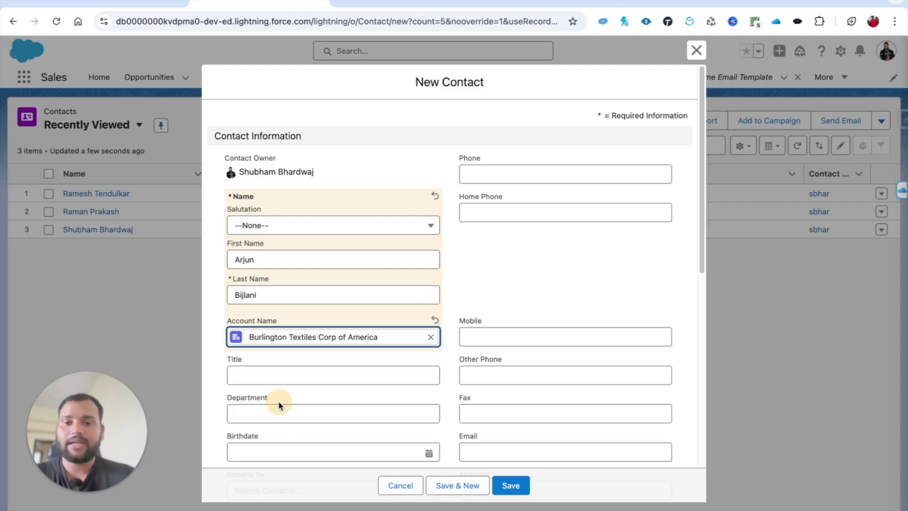
{"action": "left_click", "coordinate": [470, 449]}
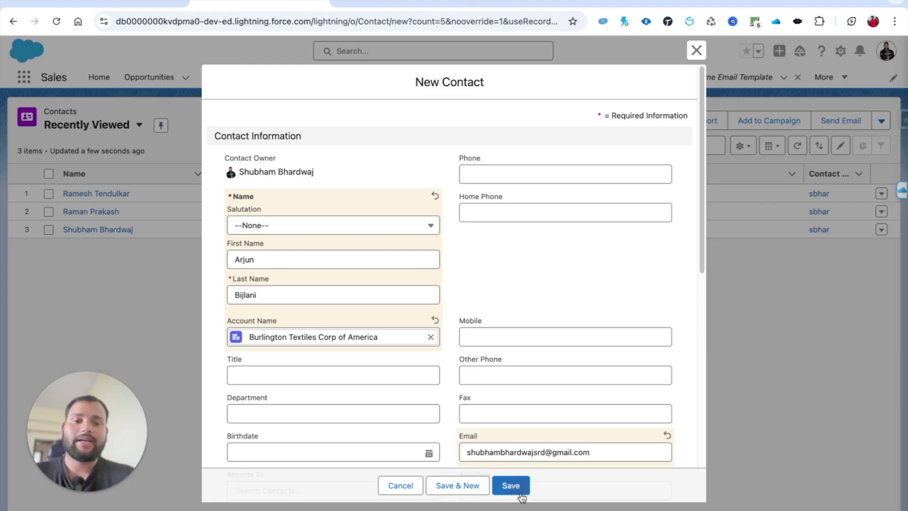
{"action": "left_click", "coordinate": [515, 488]}
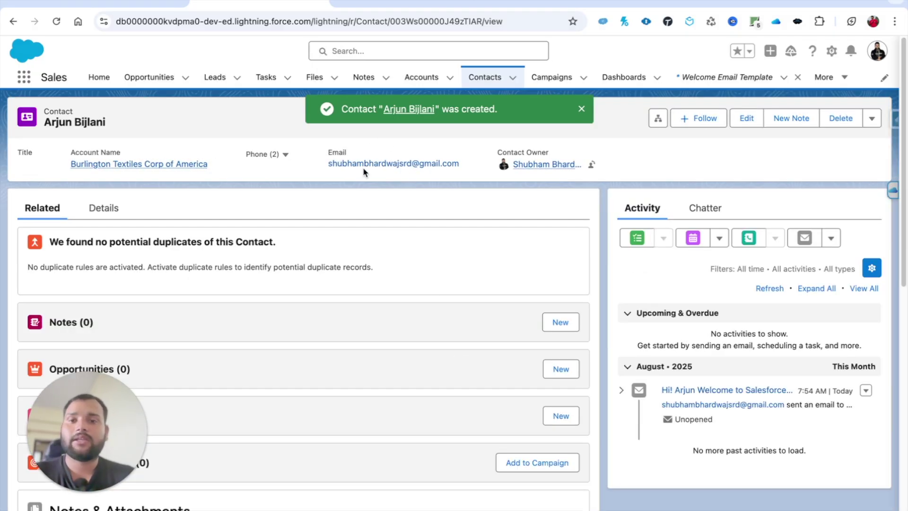
{"action": "left_click", "coordinate": [115, 3]}
{"action": "left_click", "coordinate": [184, 95]}
{"action": "left_click", "coordinate": [228, 101]}
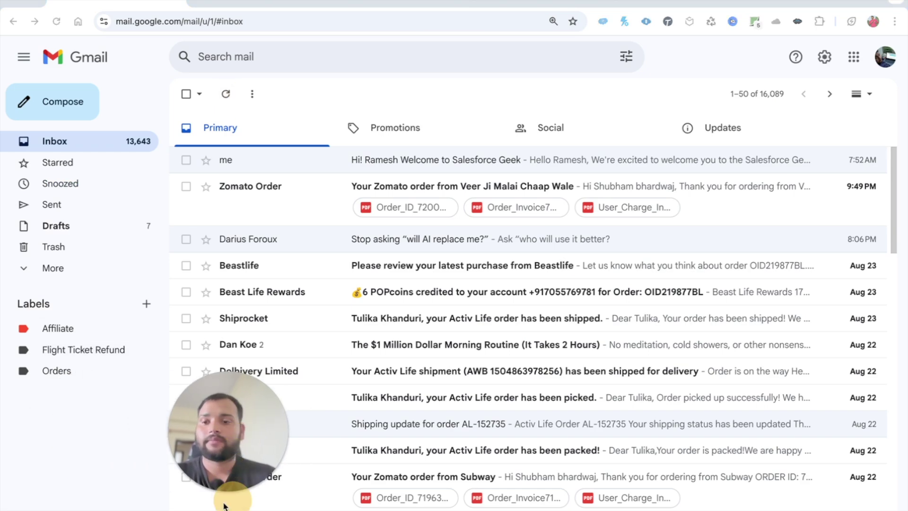
Report the new contact's welcome email in Gmail's Spam folder as not spam
{"action": "mouse_move", "coordinate": [104, 502]}
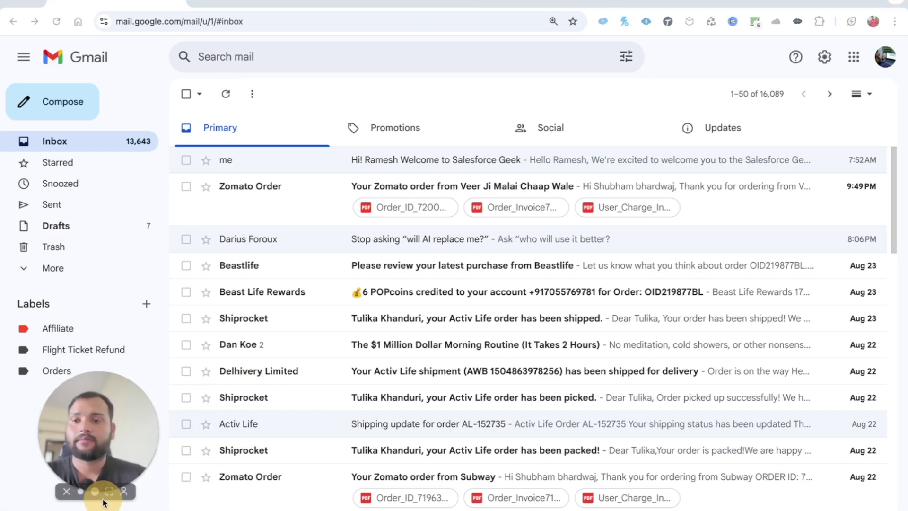
{"action": "left_click", "coordinate": [51, 268]}
{"action": "left_click", "coordinate": [52, 378]}
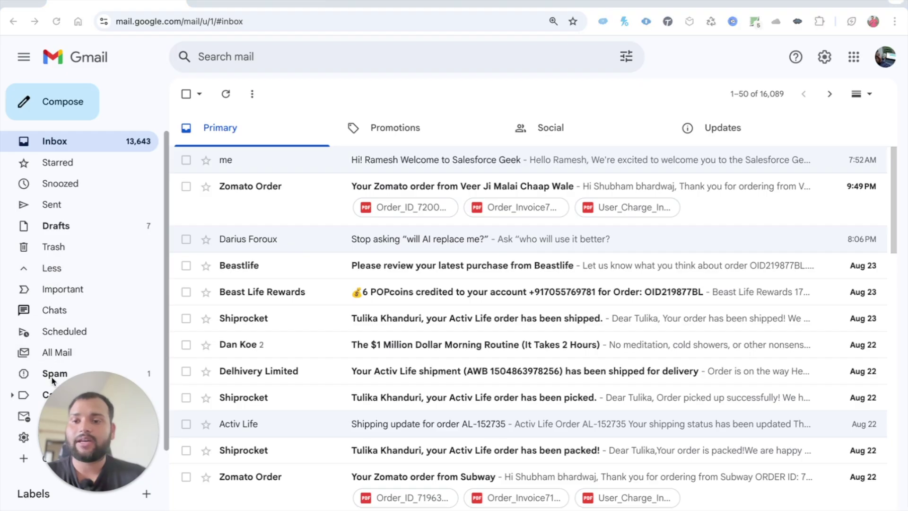
{"action": "left_click", "coordinate": [355, 192]}
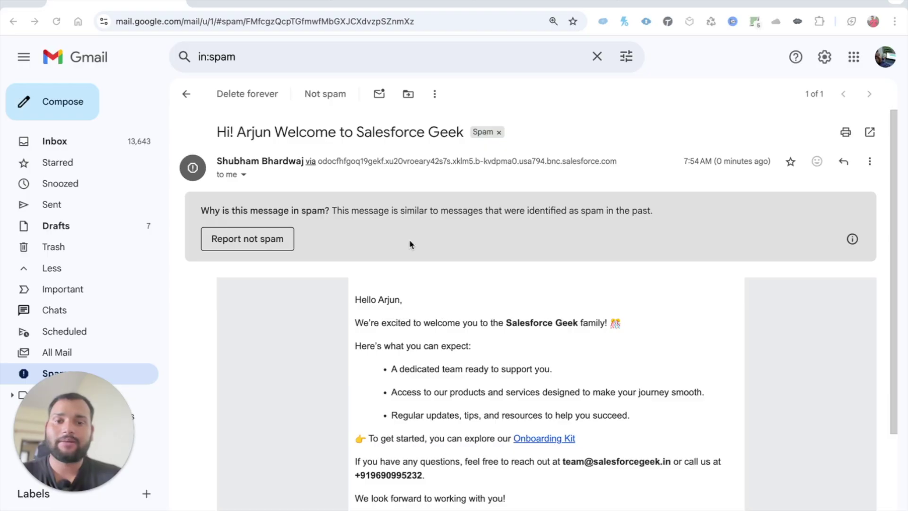
{"action": "scroll", "coordinate": [406, 419], "scroll_direction": "down", "scroll_amount": 2}
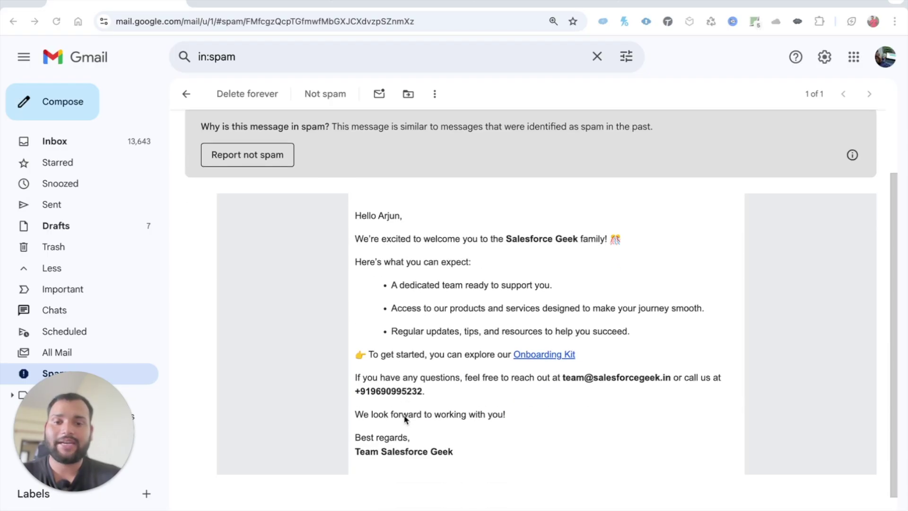
{"action": "left_click", "coordinate": [263, 154]}
{"action": "left_click", "coordinate": [98, 140]}
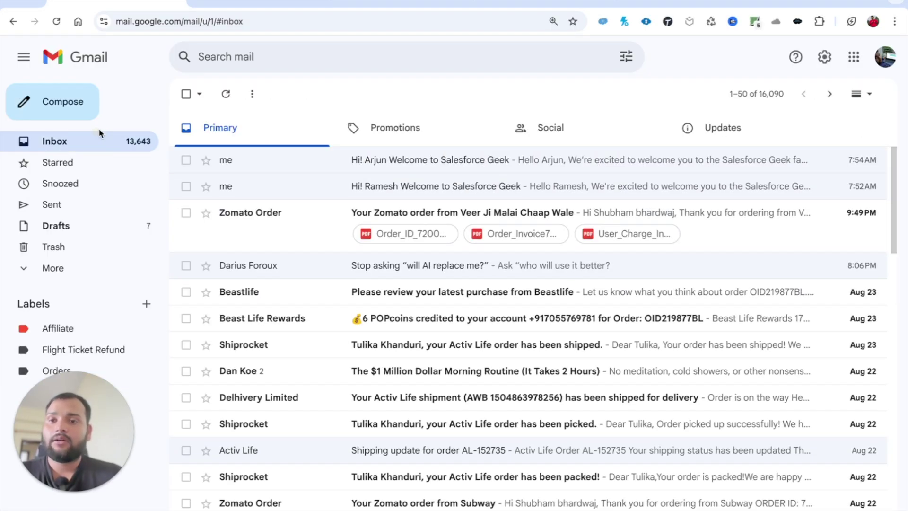
{"action": "left_click", "coordinate": [259, 4]}
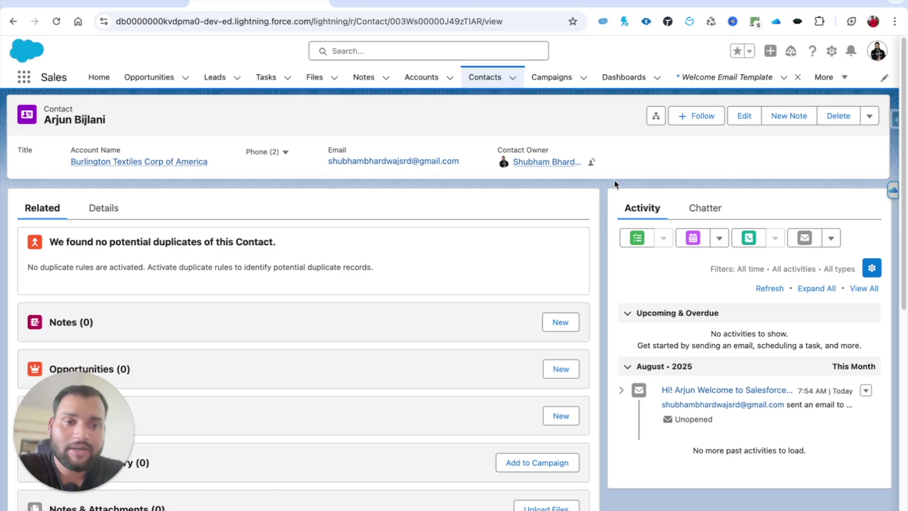
Open the logged welcome email from the contact's Activity timeline, then return to Flow Builder
{"action": "left_click", "coordinate": [709, 391]}
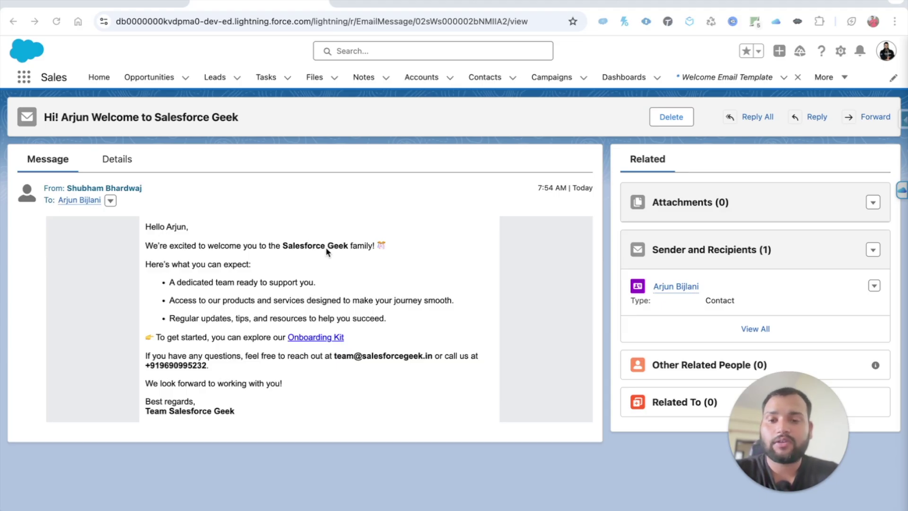
{"action": "left_click", "coordinate": [544, 4]}
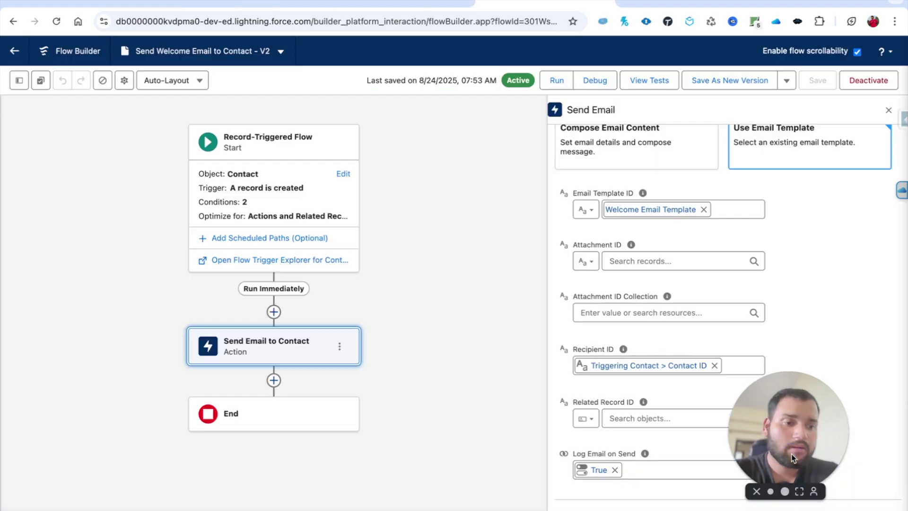